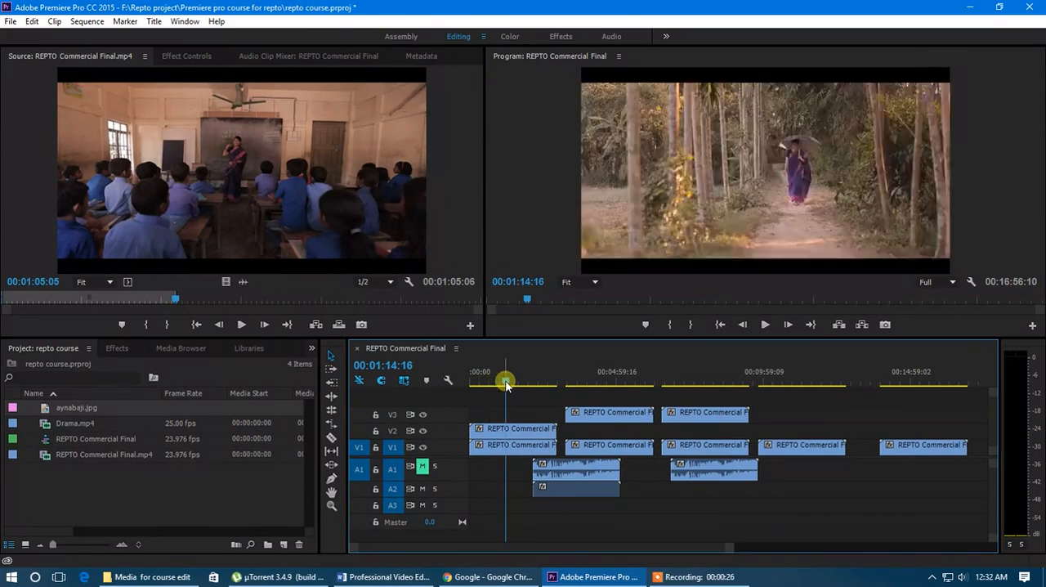
Delete all video and audio clips from the REPTO Commercial Final sequence.
{"action": "left_click", "coordinate": [332, 355]}
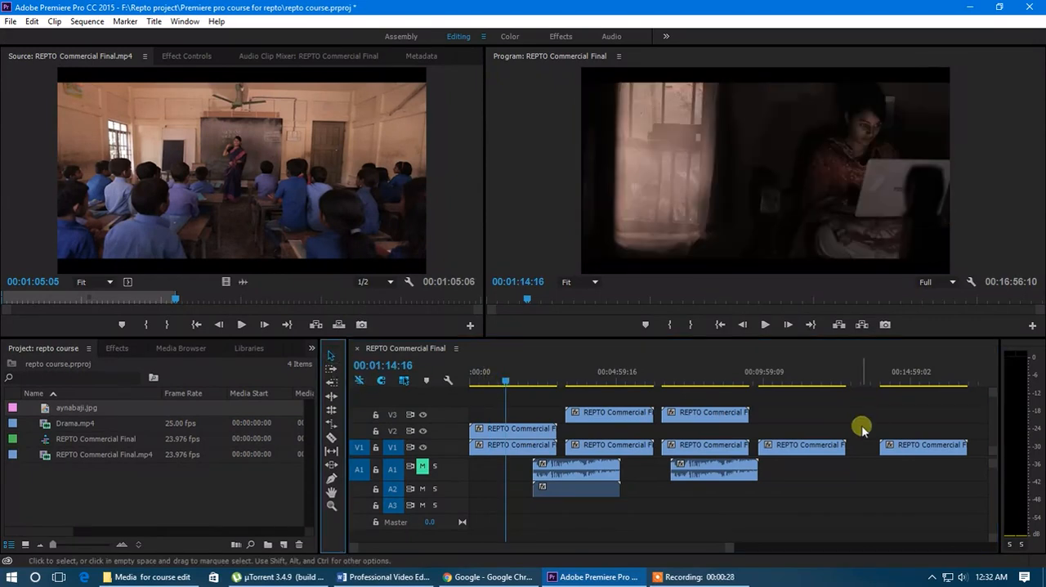
{"action": "left_click_drag", "start_coordinate": [965, 425], "coordinate": [724, 467]}
{"action": "key", "text": "Delete"}
{"action": "left_click_drag", "start_coordinate": [651, 389], "coordinate": [619, 432]}
{"action": "key", "text": "Delete"}
{"action": "key", "text": "Delete"}
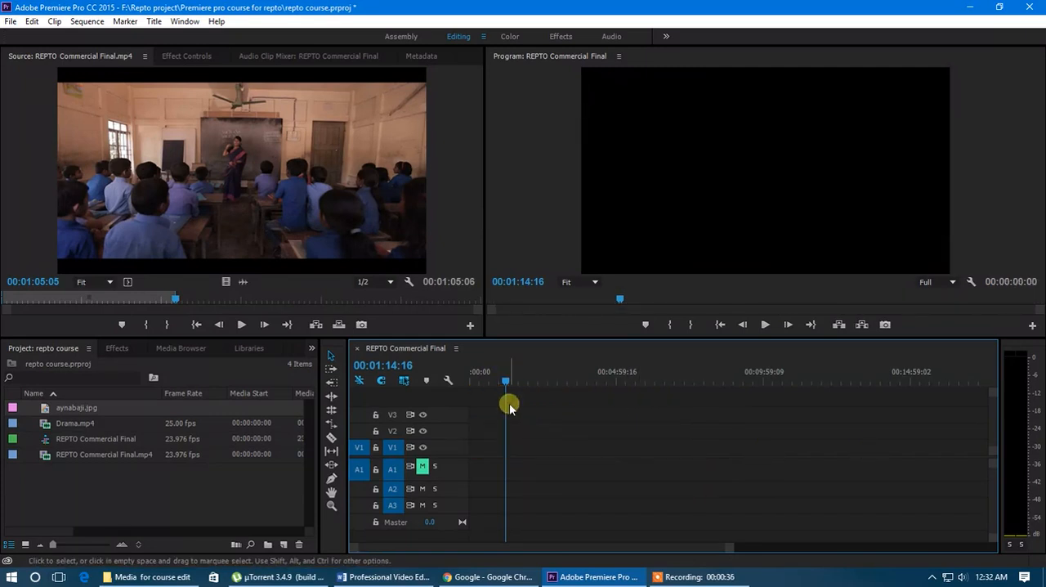
Place REPTO Commercial Final.mp4 at the start of V1 and A1 and extend its end to the full source length.
{"action": "left_click_drag", "start_coordinate": [82, 459], "coordinate": [471, 463]}
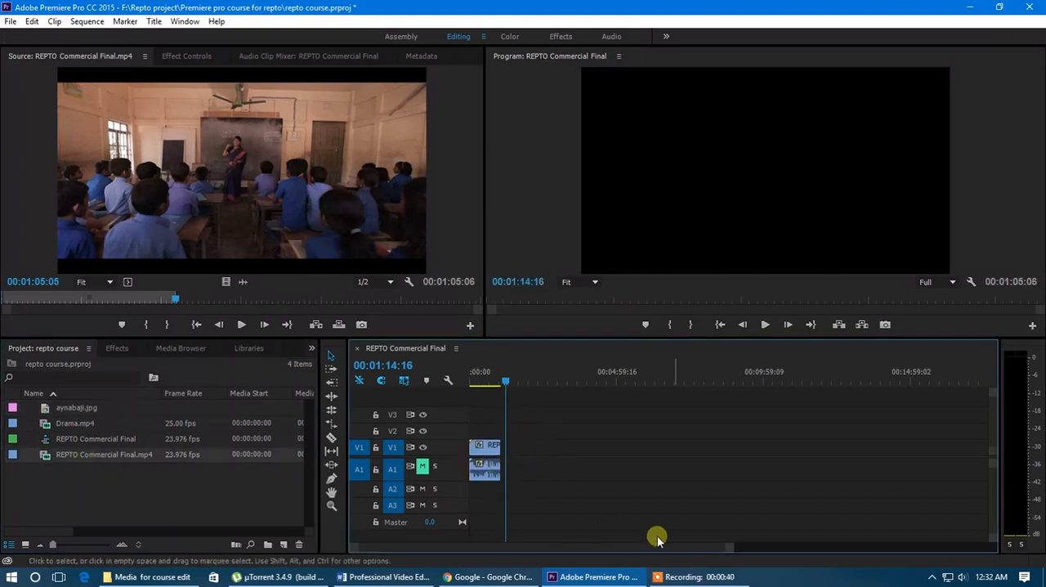
{"action": "left_click_drag", "start_coordinate": [729, 547], "coordinate": [678, 547]}
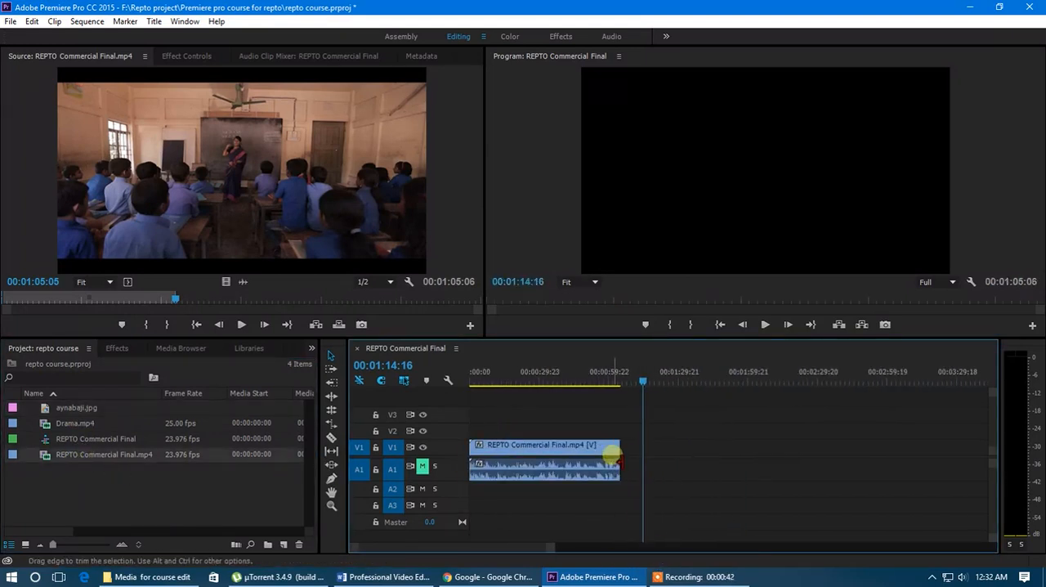
{"action": "left_click_drag", "start_coordinate": [618, 460], "coordinate": [1005, 479]}
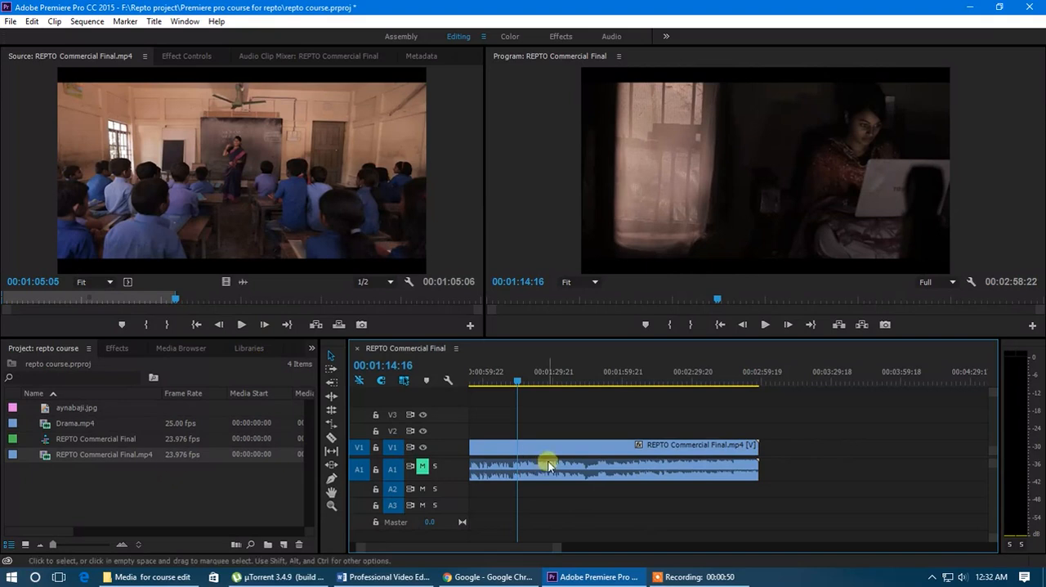
{"action": "left_click_drag", "start_coordinate": [564, 547], "coordinate": [600, 549]}
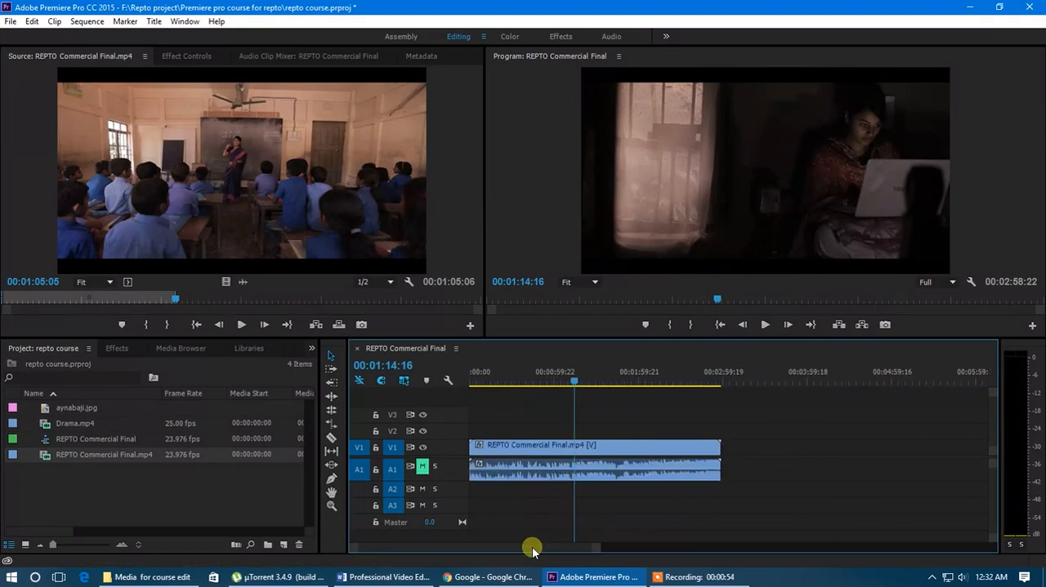
Split the REPTO Commercial Final.mp4 clip with the Razor tool at 00:01:07:06.
{"action": "left_click_drag", "start_coordinate": [575, 381], "coordinate": [603, 411]}
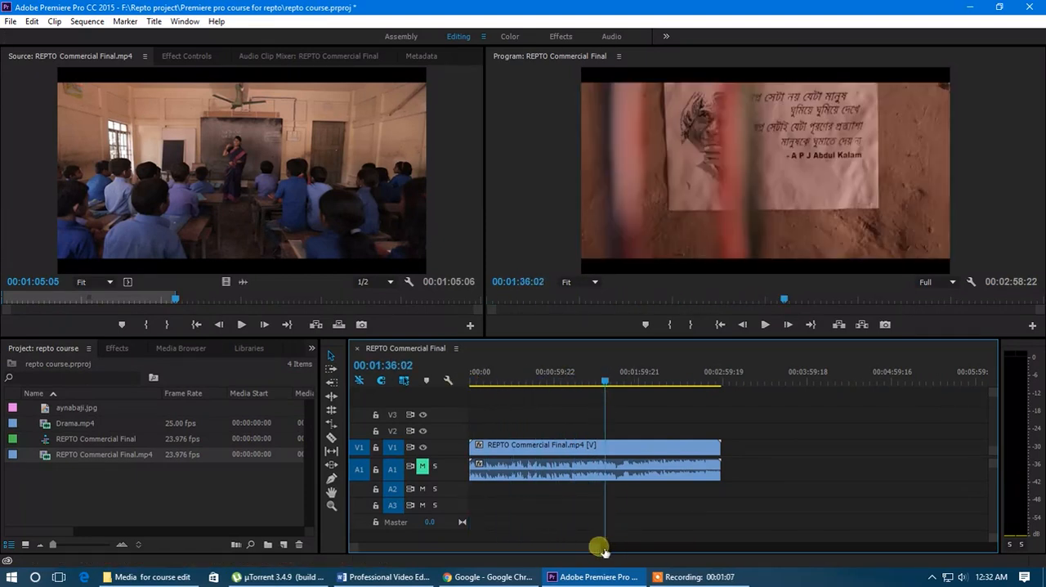
{"action": "left_click_drag", "start_coordinate": [603, 549], "coordinate": [596, 545]}
{"action": "left_click_drag", "start_coordinate": [680, 378], "coordinate": [624, 381]}
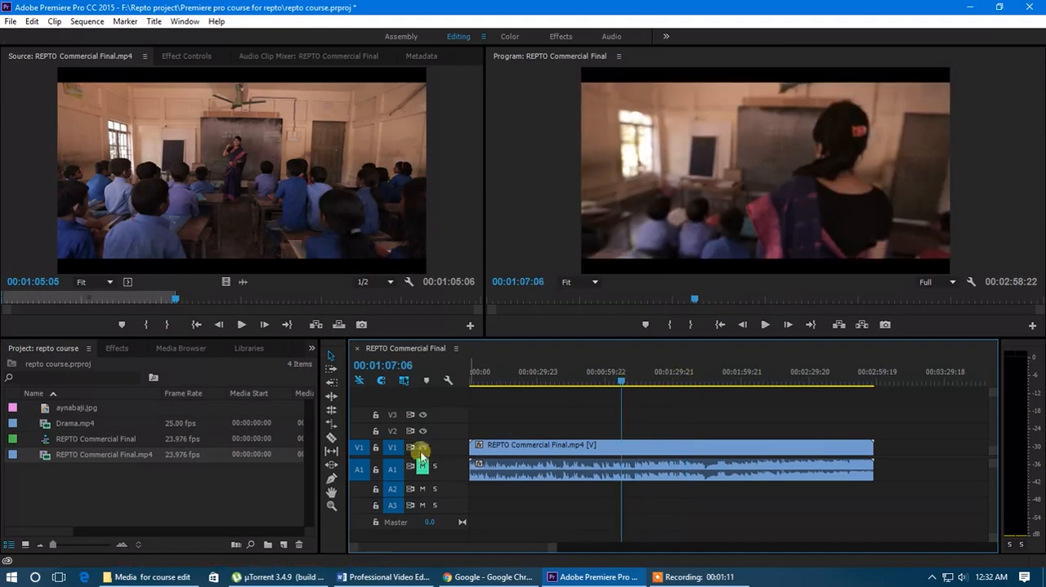
{"action": "left_click", "coordinate": [330, 439]}
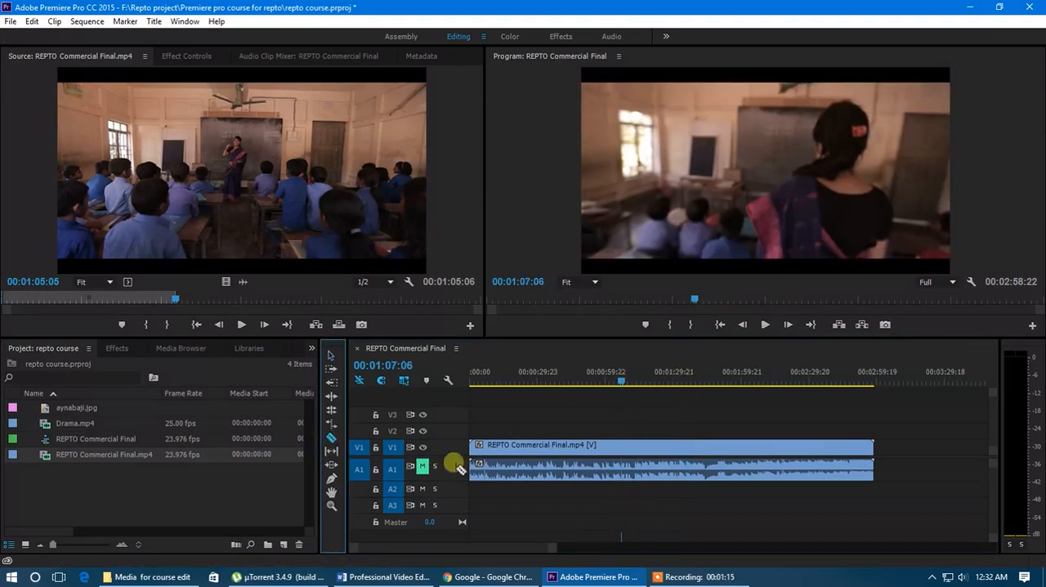
{"action": "left_click", "coordinate": [624, 466]}
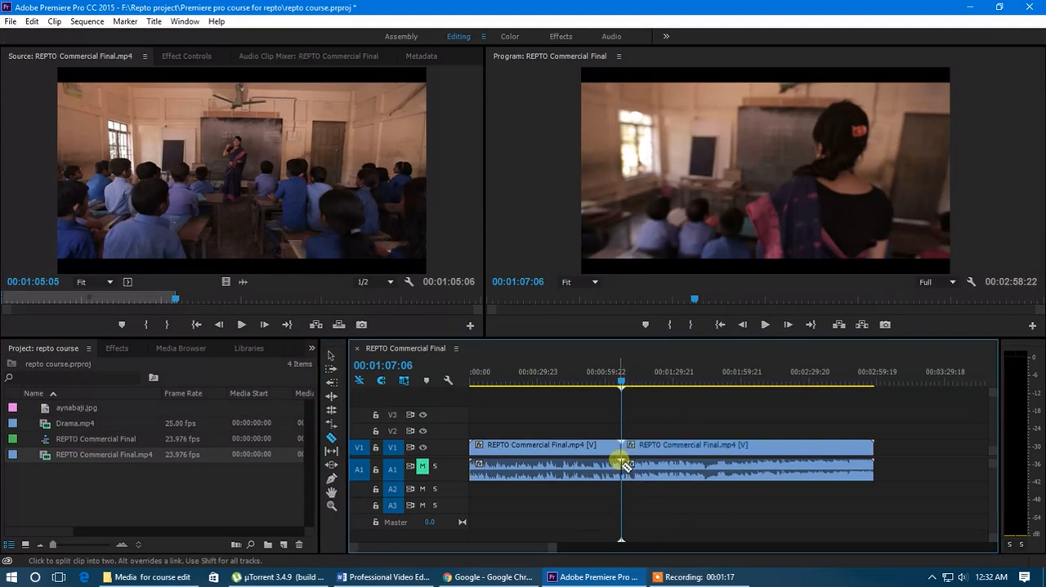
Set the playhead to 00:01:03:02 and shift the second commercial clip further along the timeline, leaving a gap after the first.
{"action": "mouse_move", "coordinate": [621, 385]}
{"action": "left_mouse_down"}
{"action": "mouse_move", "coordinate": [600, 383]}
{"action": "mouse_move", "coordinate": [705, 393]}
{"action": "mouse_move", "coordinate": [603, 390]}
{"action": "mouse_move", "coordinate": [614, 390]}
{"action": "mouse_move", "coordinate": [602, 381]}
{"action": "mouse_move", "coordinate": [621, 388]}
{"action": "mouse_move", "coordinate": [605, 391]}
{"action": "left_mouse_up"}
{"action": "scroll", "coordinate": [613, 454], "scroll_direction": "up", "scroll_amount": 1}
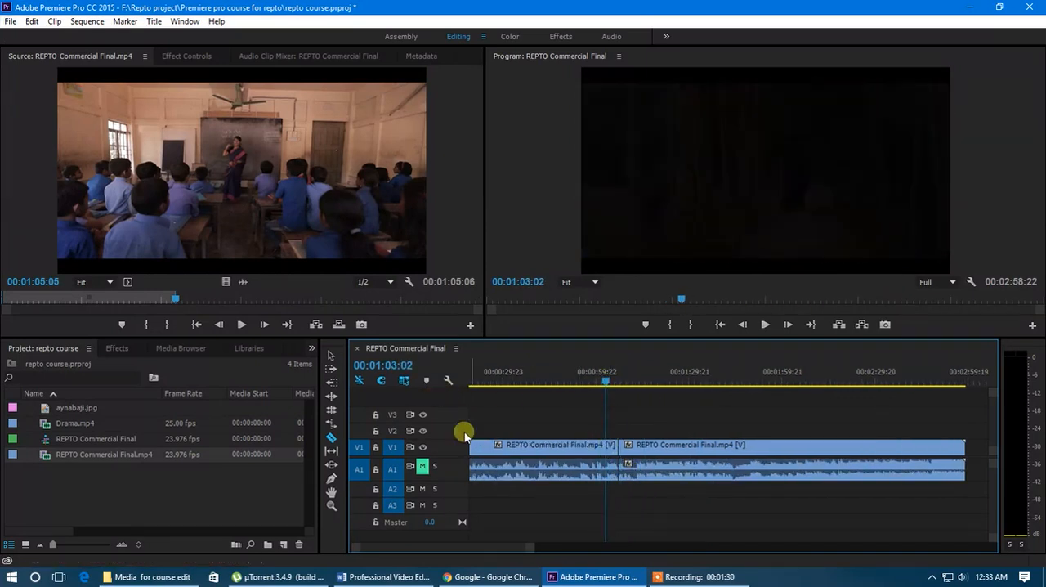
{"action": "left_click", "coordinate": [332, 355]}
{"action": "left_click_drag", "start_coordinate": [646, 448], "coordinate": [722, 447]}
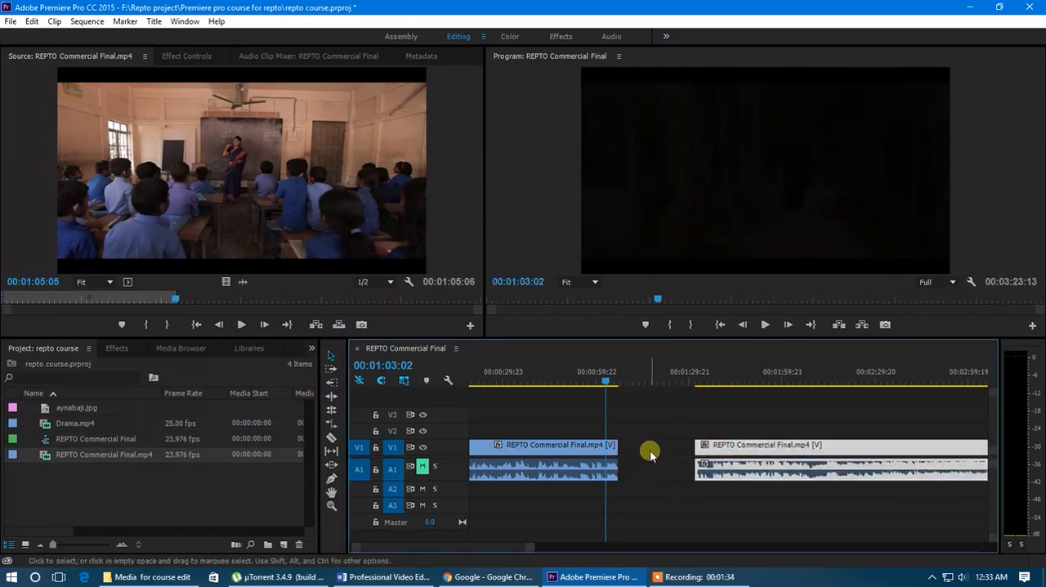
{"action": "scroll", "coordinate": [654, 460], "scroll_direction": "down", "scroll_amount": 2}
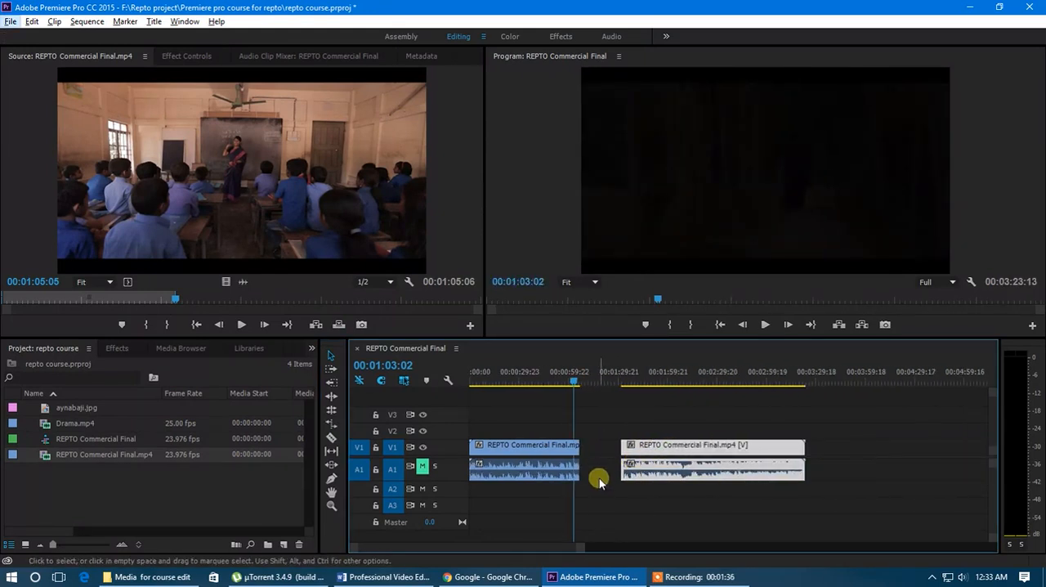
Load Drama.mp4 as the source clip and mark its In point at 00:07:22:22 and Out point at 00:10:28:02.
{"action": "left_click", "coordinate": [78, 426]}
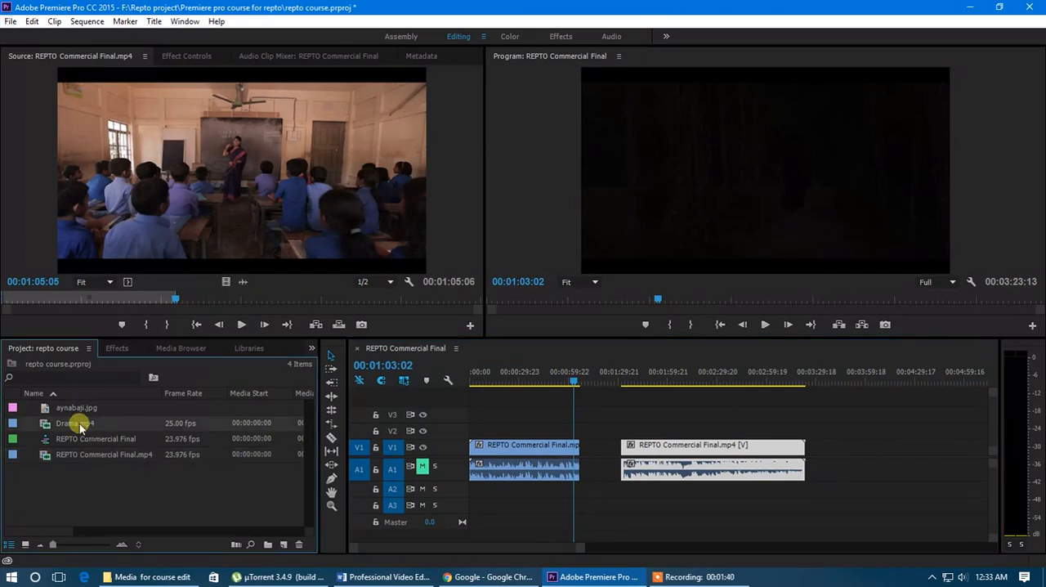
{"action": "double_click", "coordinate": [79, 425]}
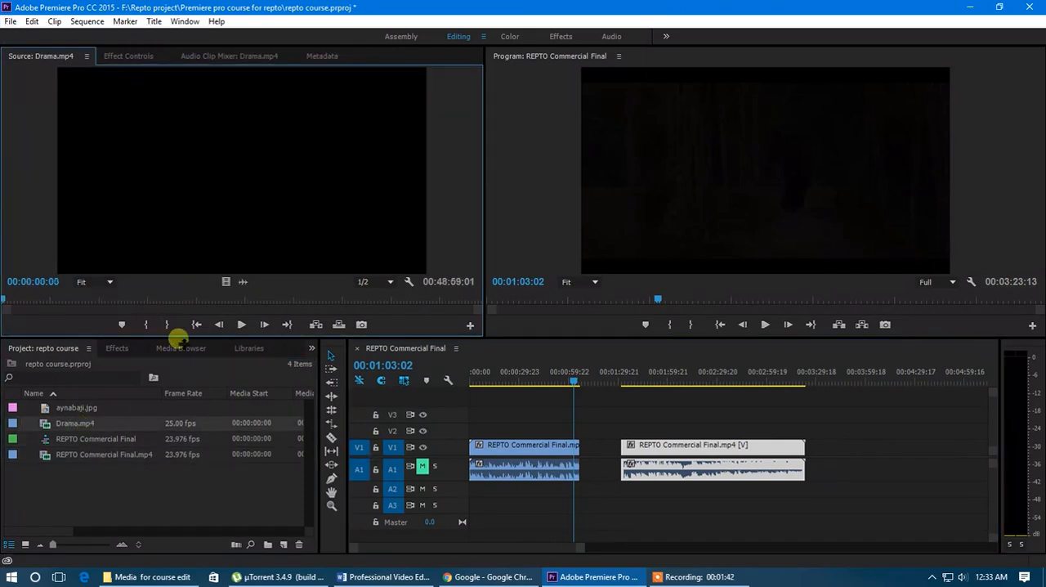
{"action": "left_click_drag", "start_coordinate": [5, 300], "coordinate": [74, 302]}
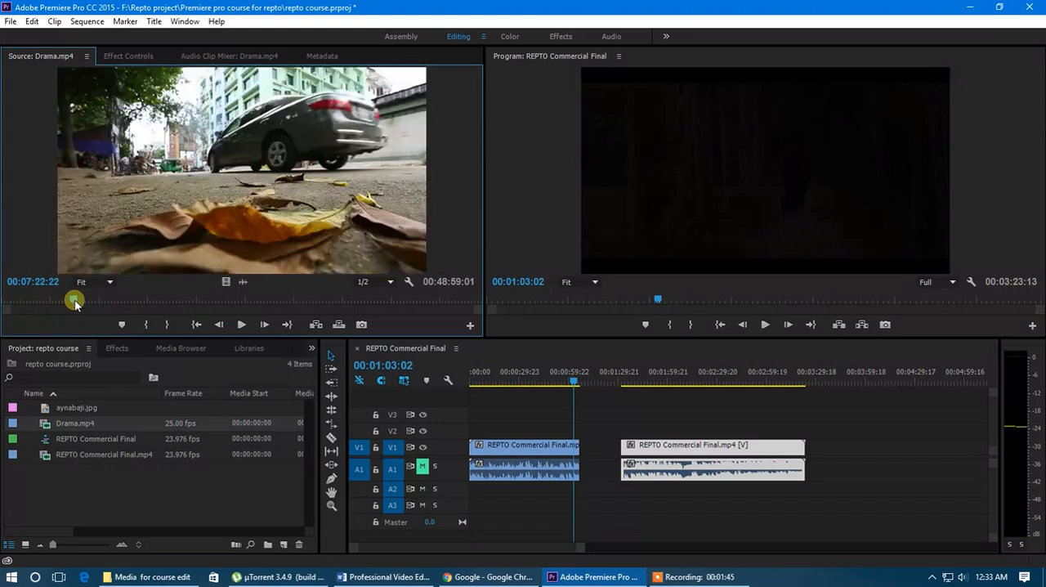
{"action": "left_click", "coordinate": [148, 325]}
{"action": "left_click_drag", "start_coordinate": [78, 301], "coordinate": [105, 302]}
{"action": "left_click", "coordinate": [168, 325]}
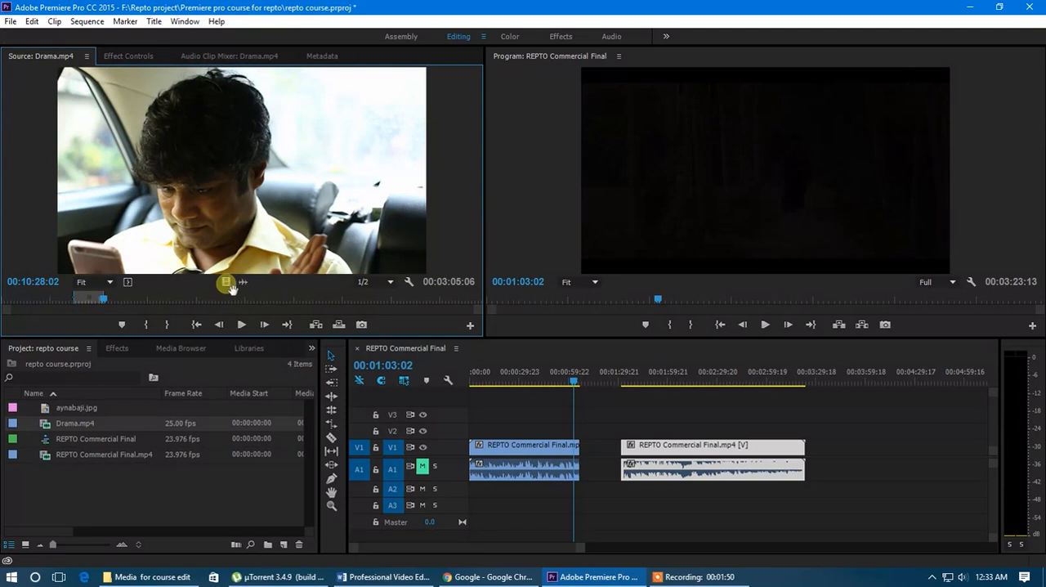
Add the marked Drama.mp4 excerpt to V1 and A1 beyond the last clip, undoing a trial move into the gap.
{"action": "left_click_drag", "start_coordinate": [319, 351], "coordinate": [359, 381]}
{"action": "left_click_drag", "start_coordinate": [340, 278], "coordinate": [559, 458]}
{"action": "scroll", "coordinate": [727, 466], "scroll_direction": "down", "scroll_amount": 3, "text": "alt"}
{"action": "scroll", "coordinate": [505, 470], "scroll_direction": "up", "scroll_amount": 2, "text": "alt"}
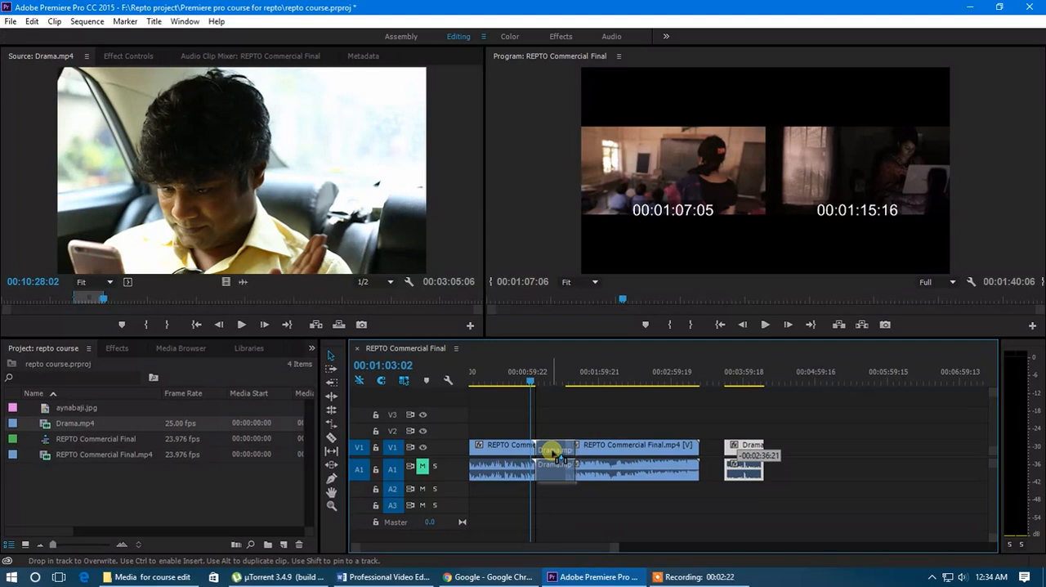
{"action": "left_click_drag", "start_coordinate": [556, 457], "coordinate": [554, 456]}
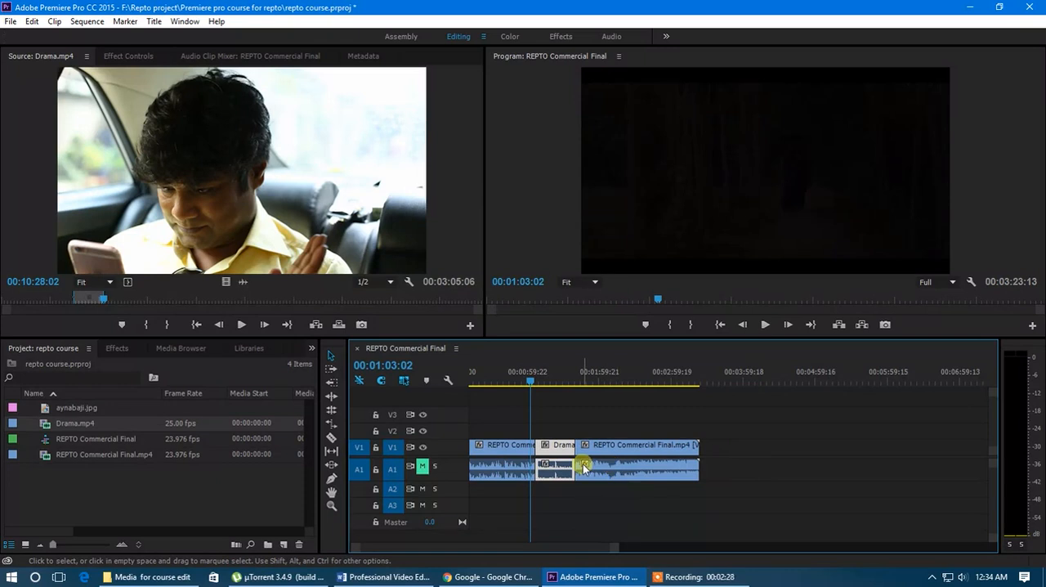
{"action": "key", "text": "ctrl+z"}
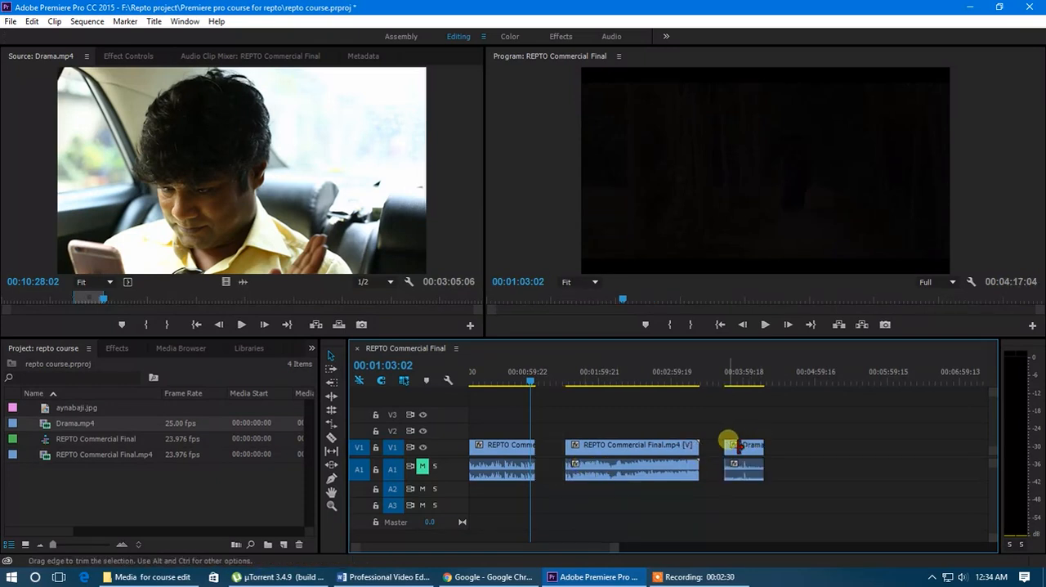
Rearrange the clips so Drama.mp4 directly follows the first commercial clip and the second commercial clip directly follows Drama.mp4.
{"action": "left_click_drag", "start_coordinate": [636, 452], "coordinate": [885, 455]}
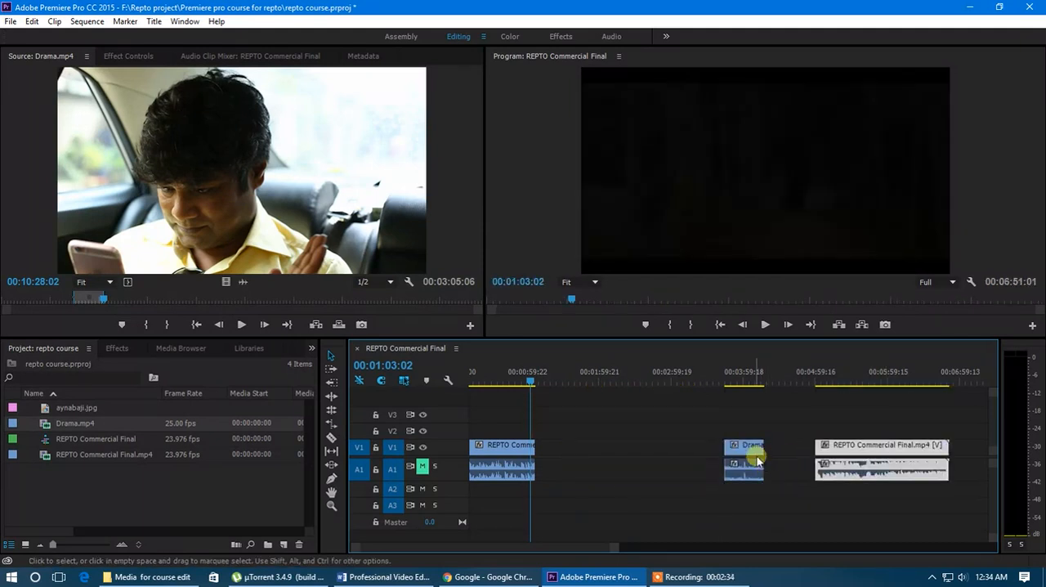
{"action": "left_click_drag", "start_coordinate": [757, 460], "coordinate": [562, 460]}
{"action": "left_click_drag", "start_coordinate": [824, 448], "coordinate": [609, 464]}
{"action": "left_click_drag", "start_coordinate": [618, 549], "coordinate": [587, 545]}
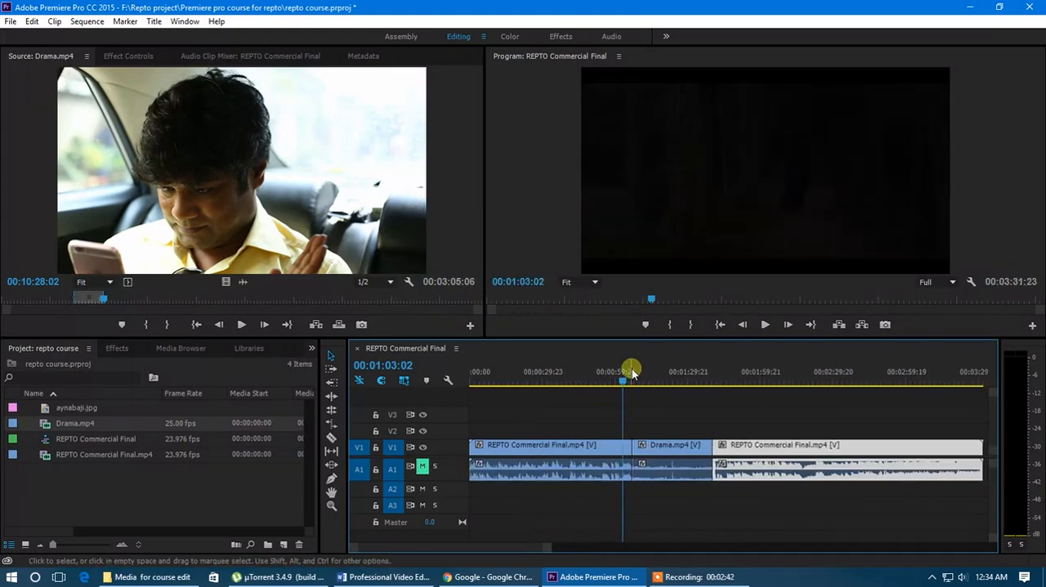
Review the join between the first commercial clip and the Drama.mp4 clip, scrubbing the playhead up to 00:01:36:11.
{"action": "left_click_drag", "start_coordinate": [633, 372], "coordinate": [618, 394]}
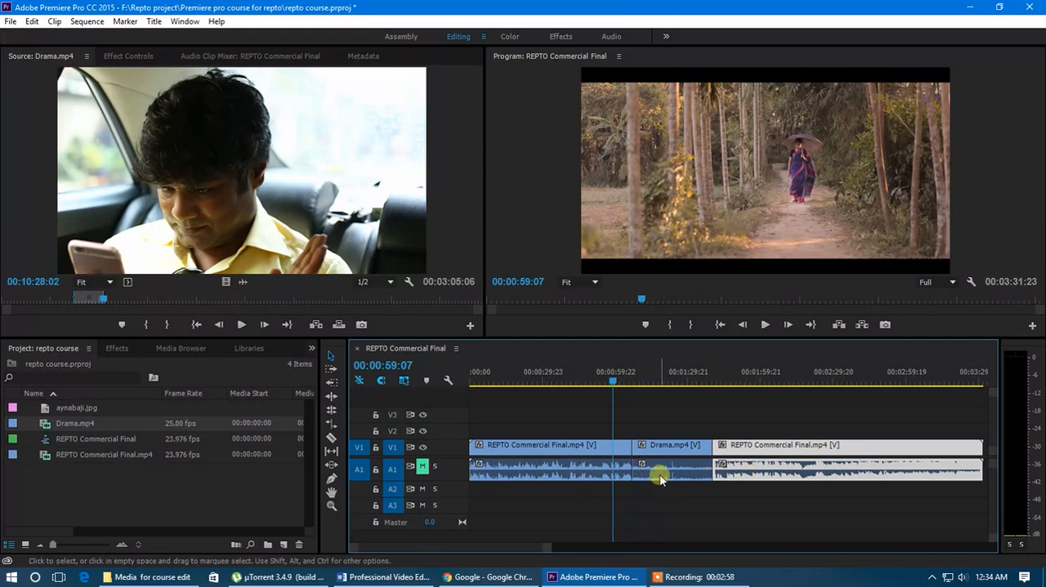
{"action": "mouse_move", "coordinate": [615, 389]}
{"action": "left_mouse_down"}
{"action": "mouse_move", "coordinate": [691, 387]}
{"action": "mouse_move", "coordinate": [567, 387]}
{"action": "mouse_move", "coordinate": [617, 390]}
{"action": "left_mouse_up"}
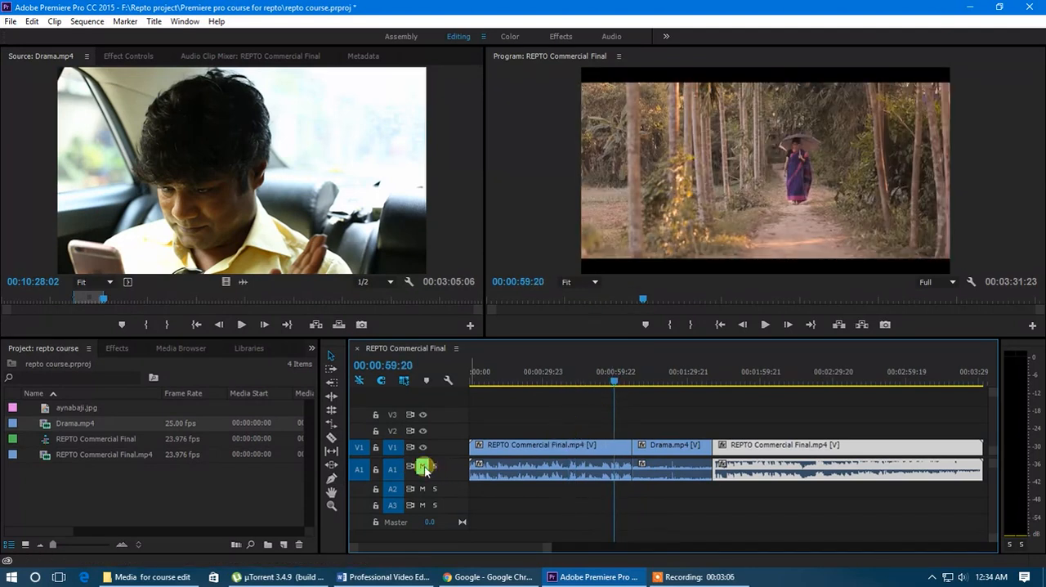
{"action": "key", "text": "minus"}
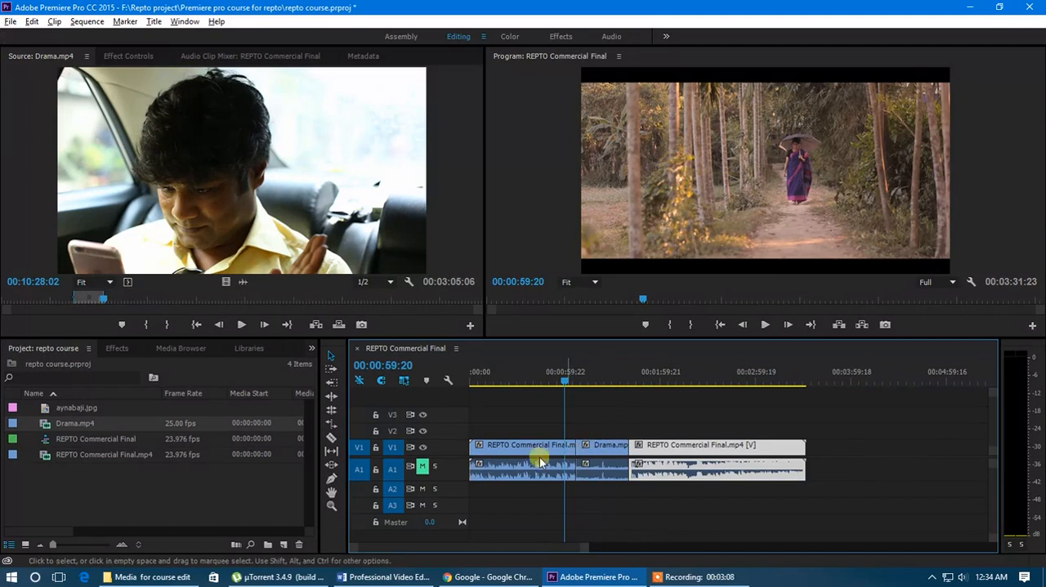
{"action": "scroll", "coordinate": [549, 458], "scroll_direction": "up", "scroll_amount": 3}
{"action": "scroll", "coordinate": [540, 464], "scroll_direction": "down", "scroll_amount": 4}
{"action": "scroll", "coordinate": [523, 464], "scroll_direction": "up", "scroll_amount": 3}
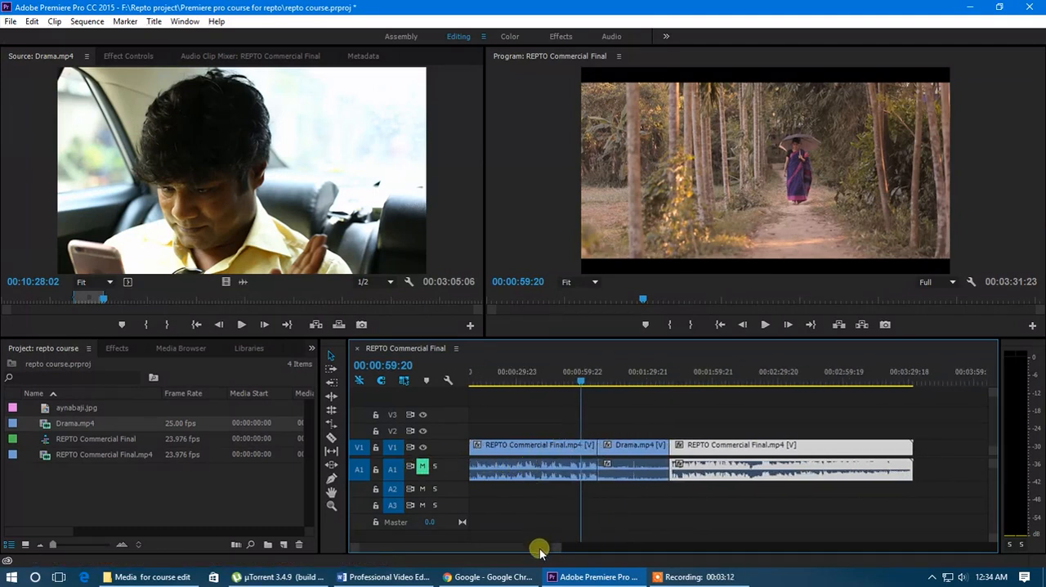
{"action": "left_click_drag", "start_coordinate": [539, 550], "coordinate": [534, 545]}
{"action": "left_click", "coordinate": [423, 467]}
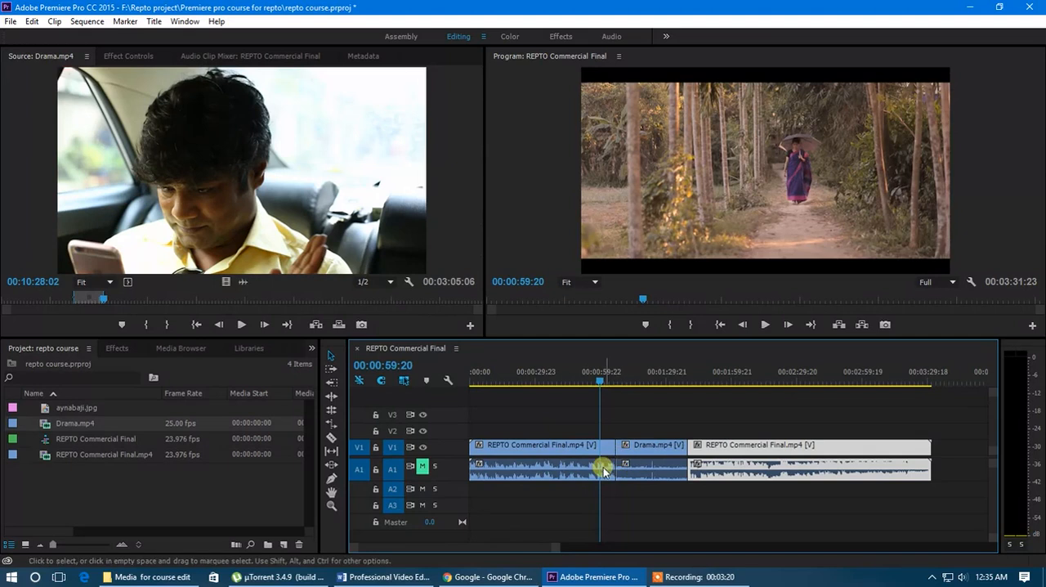
{"action": "left_click", "coordinate": [599, 380]}
{"action": "left_click_drag", "start_coordinate": [597, 381], "coordinate": [680, 409]}
{"action": "left_click", "coordinate": [661, 447]}
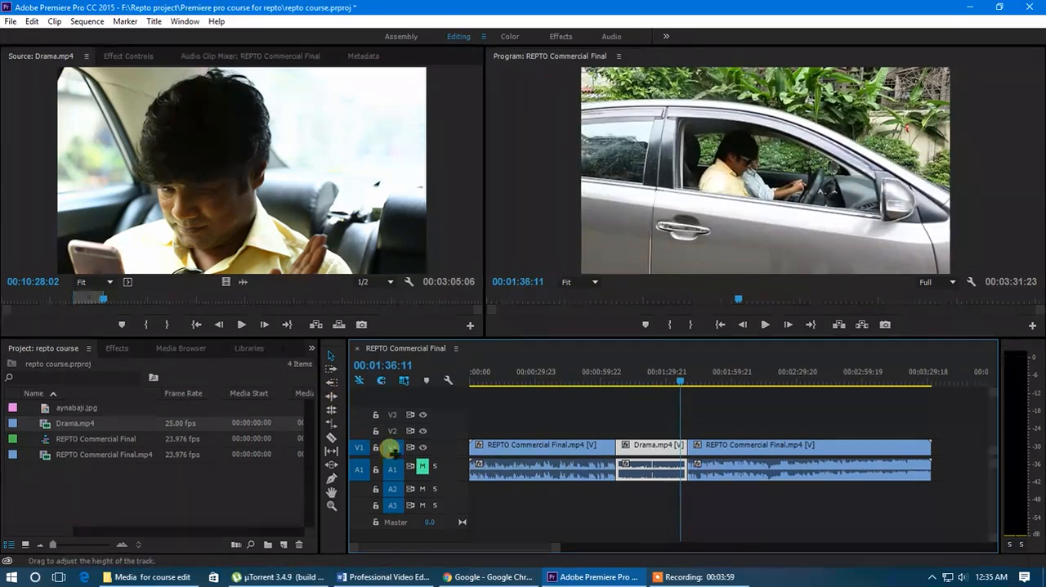
Set the playhead to 00:00:51:05 and trim a short piece off the end of the first commercial clip.
{"action": "left_click", "coordinate": [331, 357]}
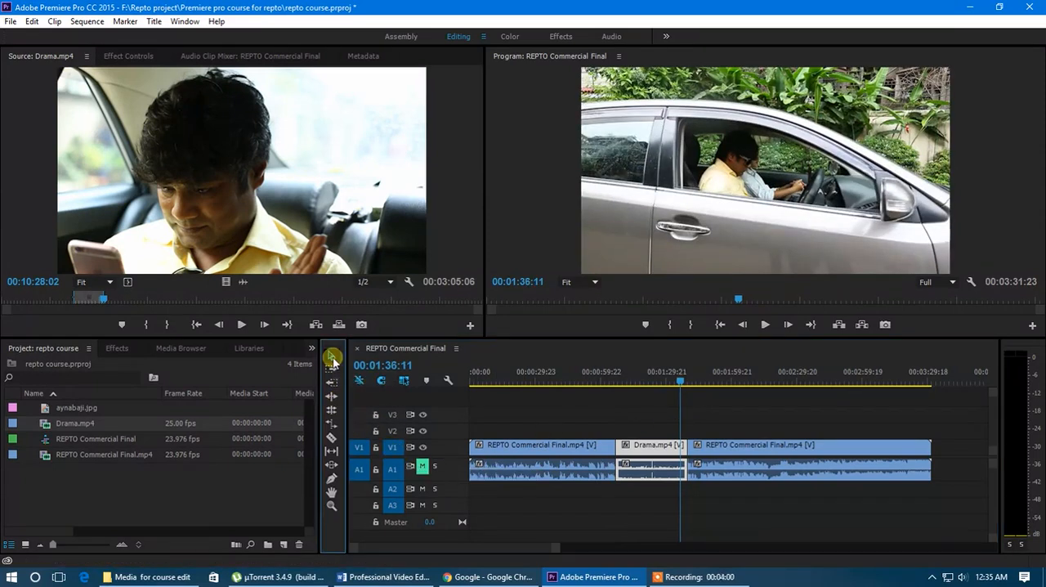
{"action": "left_click", "coordinate": [601, 455]}
{"action": "left_click", "coordinate": [615, 375]}
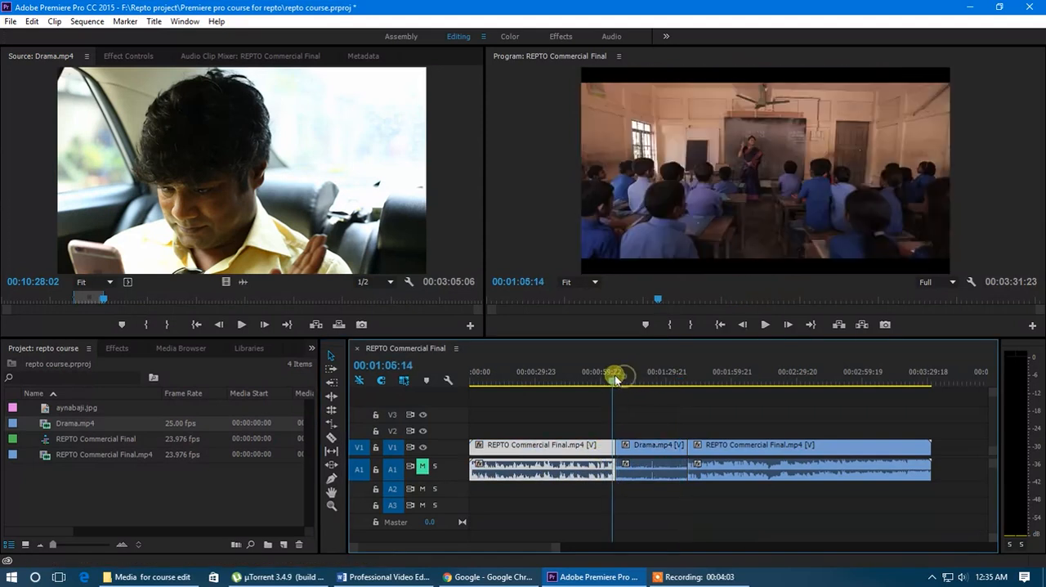
{"action": "left_click_drag", "start_coordinate": [616, 375], "coordinate": [584, 382]}
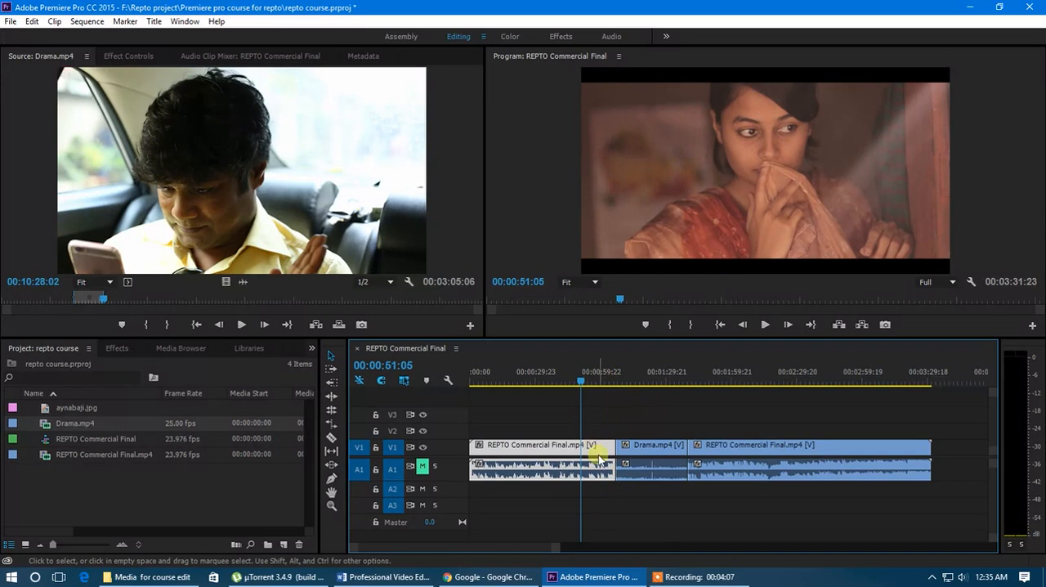
{"action": "left_click_drag", "start_coordinate": [611, 446], "coordinate": [607, 448]}
Split the first commercial clip at 00:00:51:05 and delete the short piece after the cut.
{"action": "left_click", "coordinate": [330, 437]}
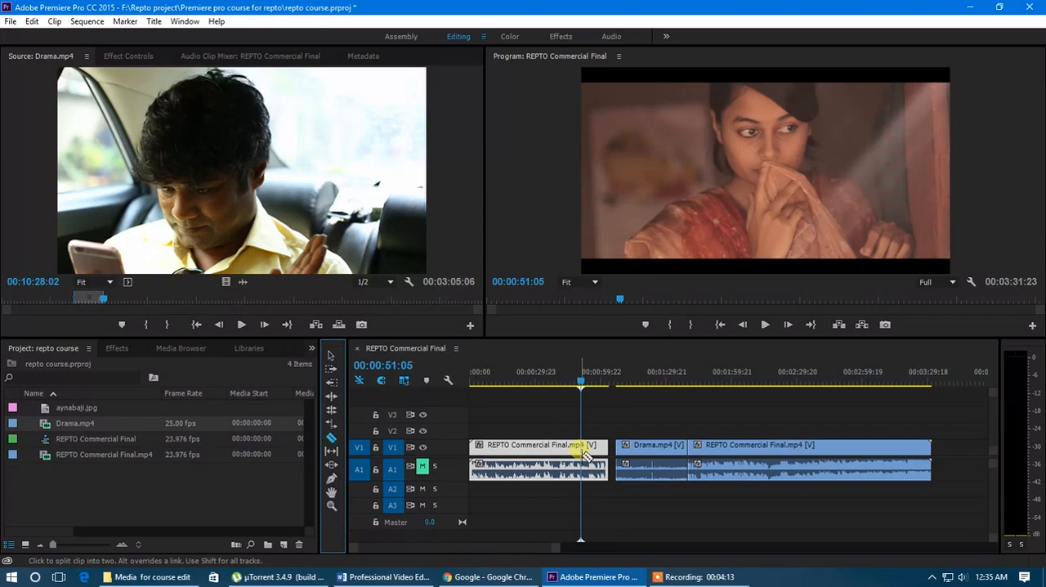
{"action": "left_click", "coordinate": [585, 453]}
{"action": "left_click", "coordinate": [331, 355]}
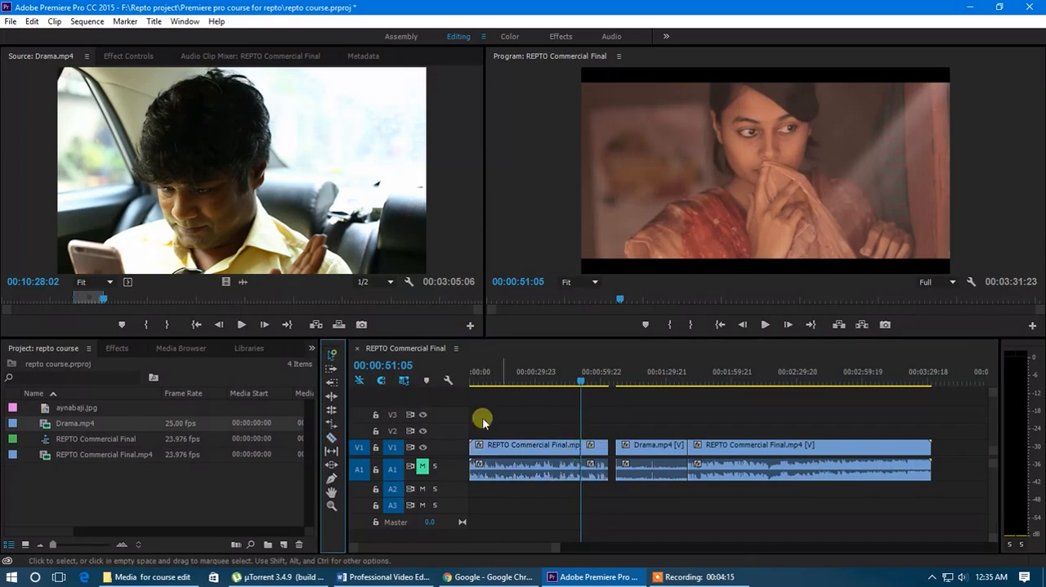
{"action": "left_click", "coordinate": [593, 448]}
{"action": "key", "text": "Delete"}
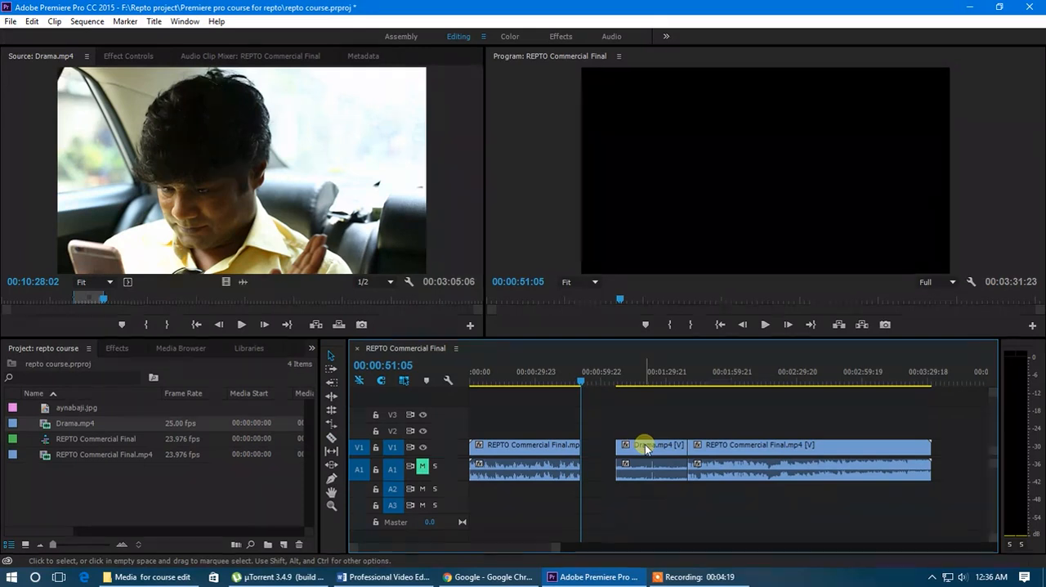
Close the gap between the first commercial clip and Drama.mp4 with a ripple delete.
{"action": "mouse_move", "coordinate": [646, 450]}
{"action": "left_mouse_down"}
{"action": "mouse_move", "coordinate": [612, 446]}
{"action": "mouse_move", "coordinate": [655, 452]}
{"action": "left_mouse_up"}
{"action": "left_click", "coordinate": [603, 449]}
{"action": "right_click", "coordinate": [602, 449]}
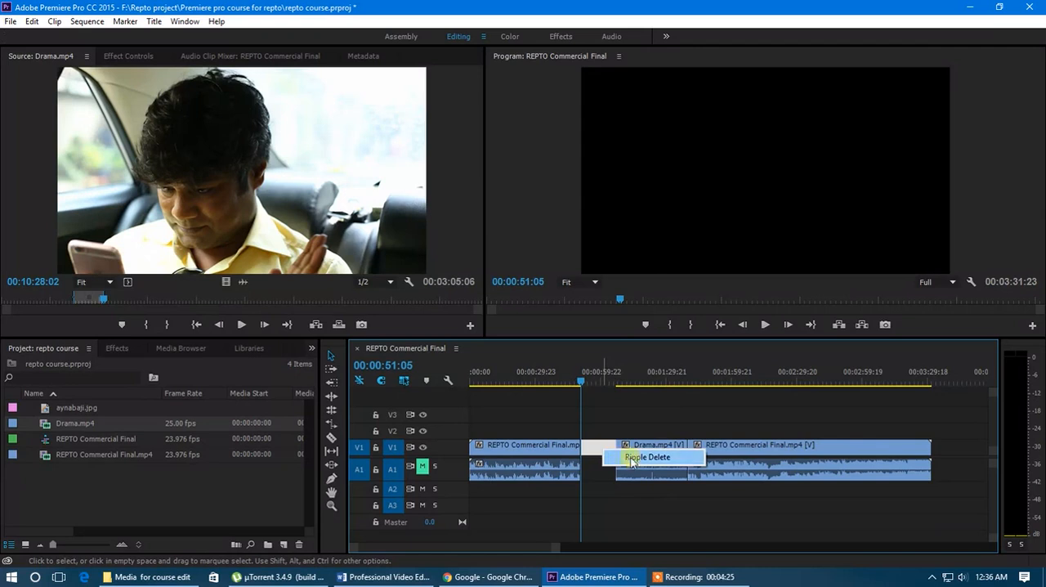
{"action": "left_click", "coordinate": [646, 457]}
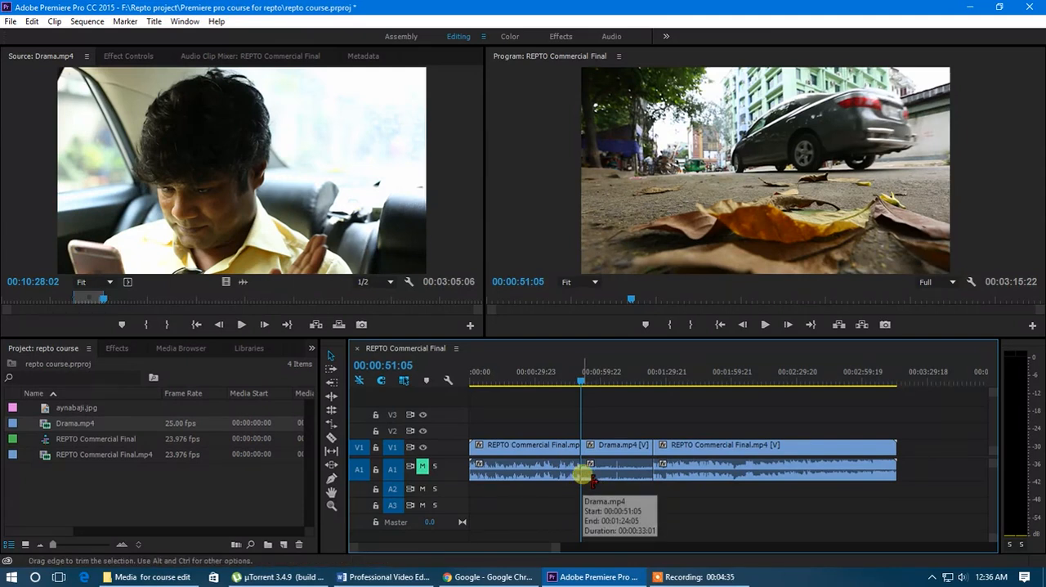
Undo the gap removal and the cut that shortened the first commercial clip, and line the three clips up end to end.
{"action": "left_click", "coordinate": [330, 397]}
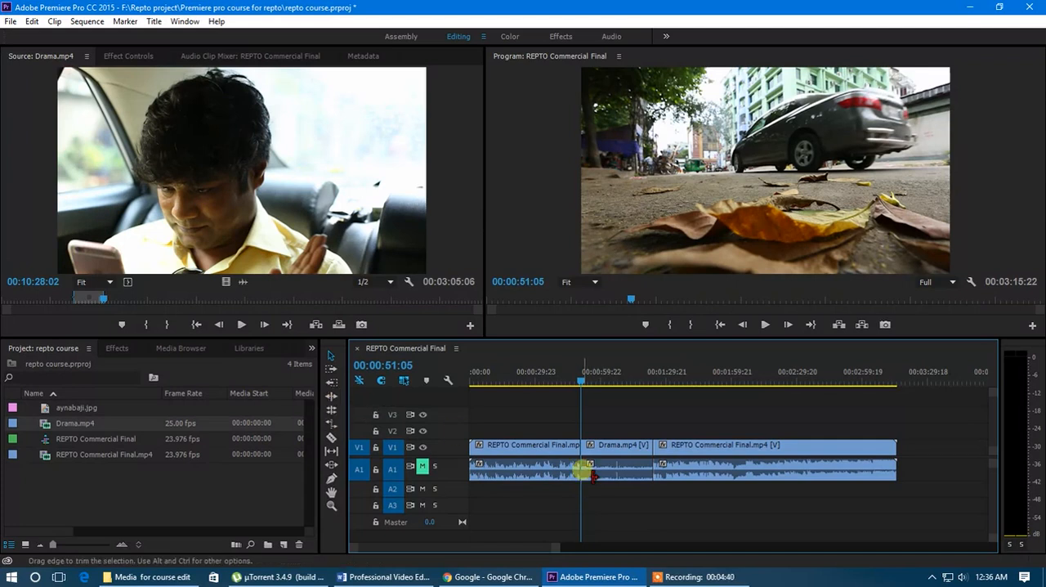
{"action": "left_click_drag", "start_coordinate": [585, 472], "coordinate": [591, 476]}
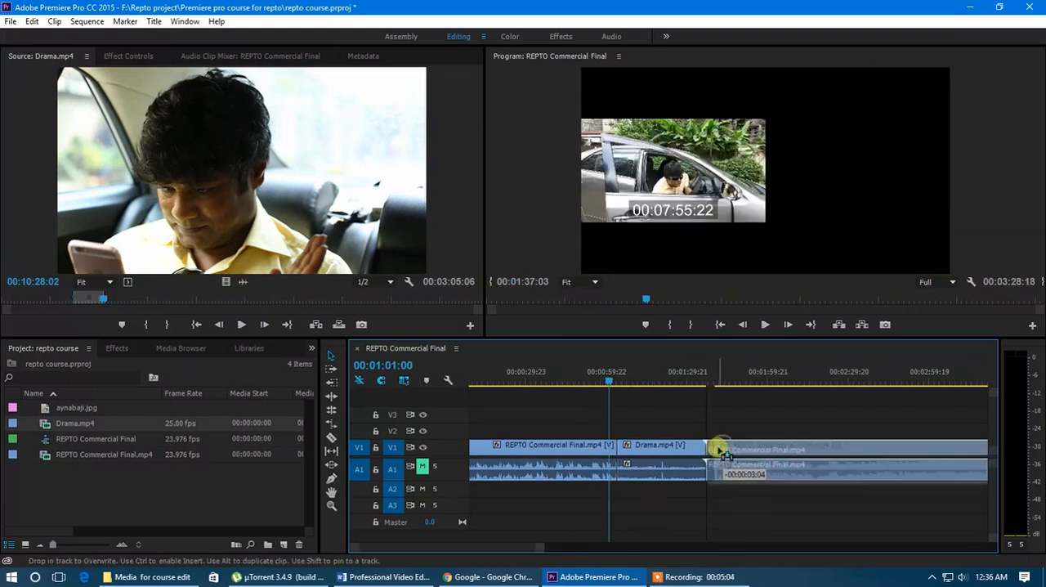
{"action": "left_click_drag", "start_coordinate": [719, 449], "coordinate": [717, 448]}
{"action": "left_click_drag", "start_coordinate": [613, 386], "coordinate": [618, 387]}
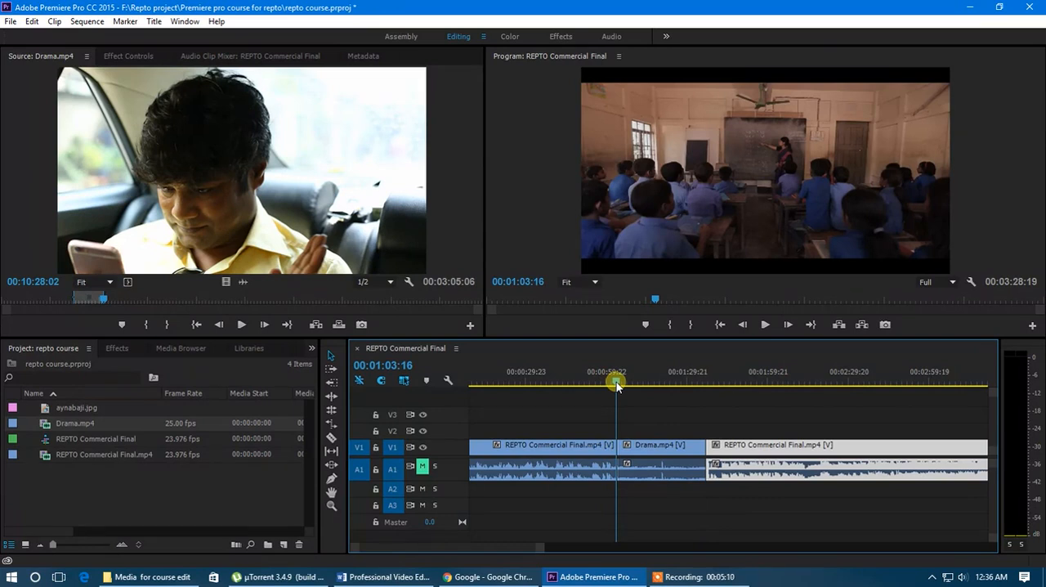
Set the playhead to 00:00:51:01 and ripple-trim the end of the first commercial clip back to it.
{"action": "left_click_drag", "start_coordinate": [617, 386], "coordinate": [581, 390]}
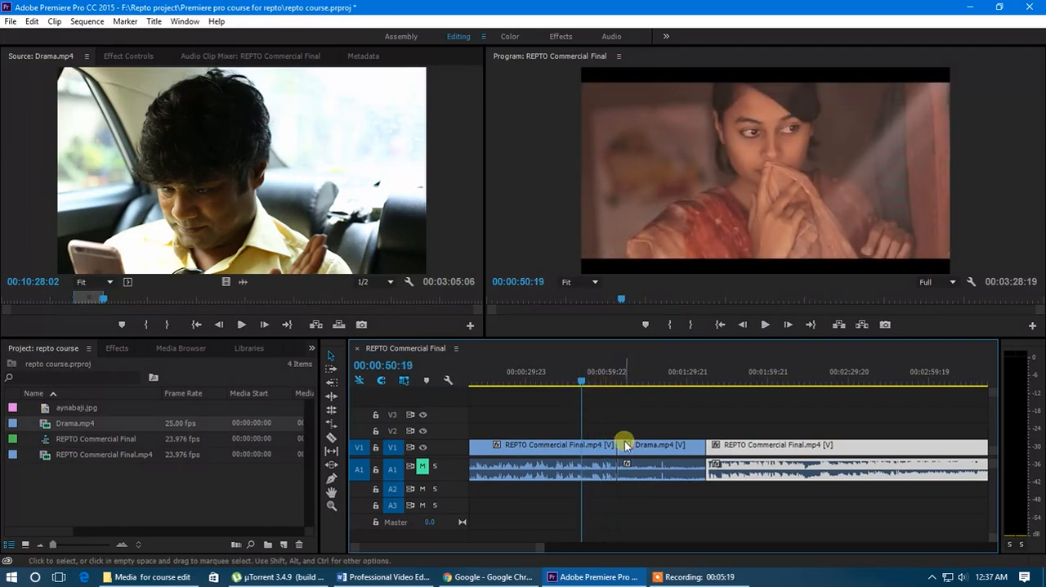
{"action": "left_click", "coordinate": [611, 390]}
{"action": "left_click_drag", "start_coordinate": [612, 390], "coordinate": [583, 406]}
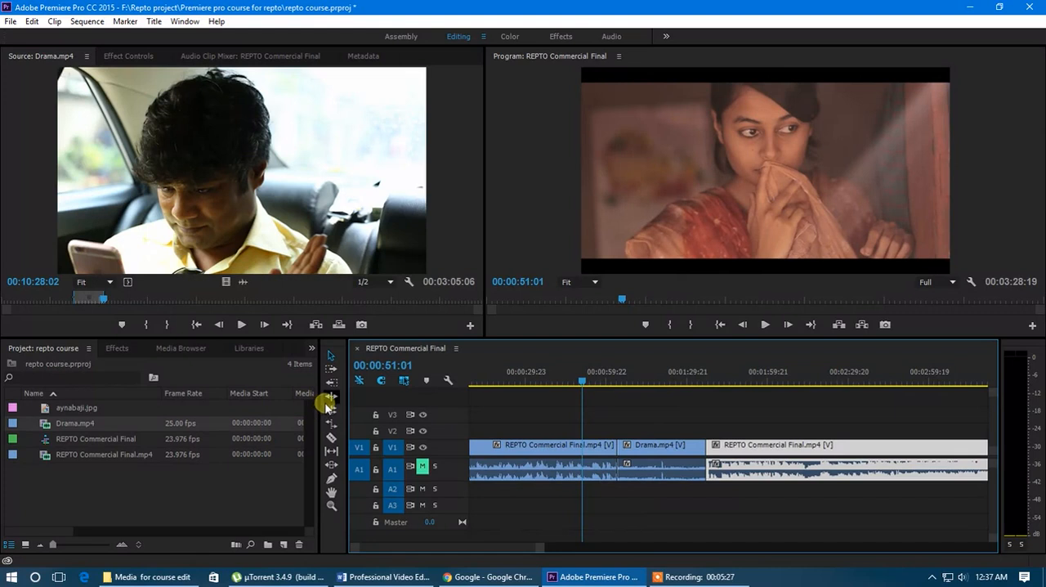
{"action": "left_click", "coordinate": [560, 451]}
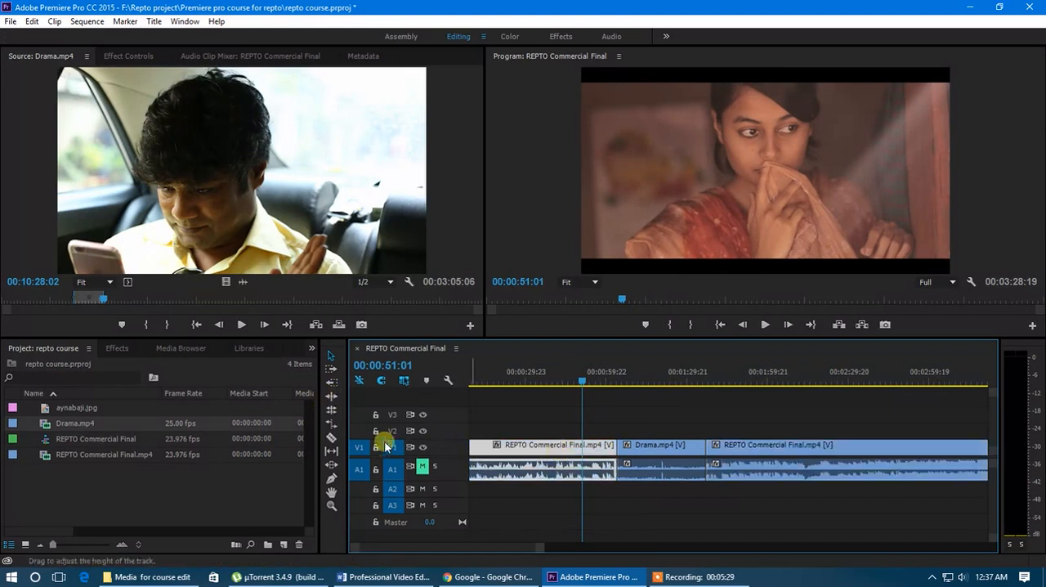
{"action": "left_click", "coordinate": [331, 396]}
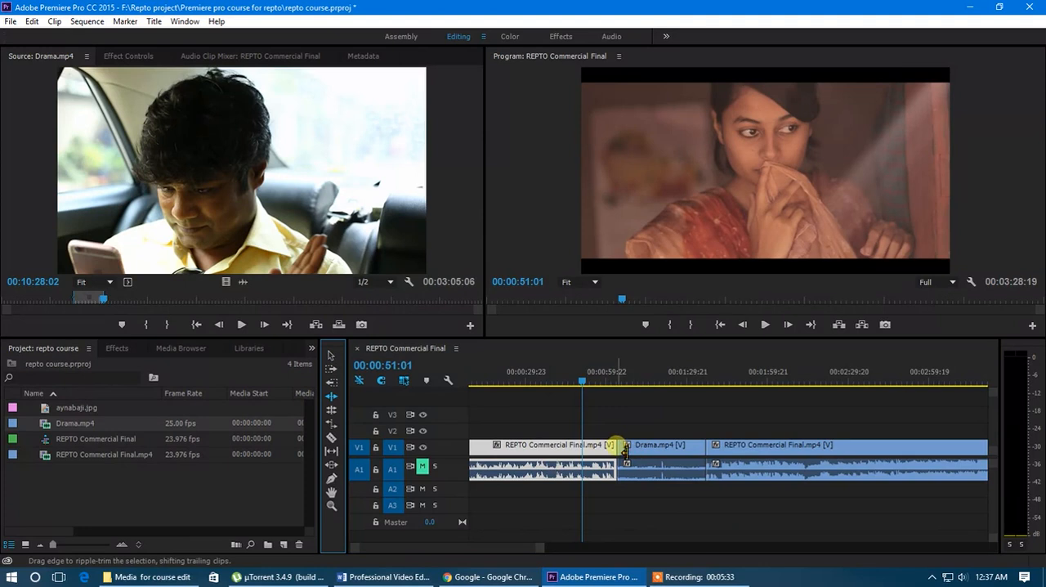
{"action": "left_click_drag", "start_coordinate": [622, 448], "coordinate": [592, 448]}
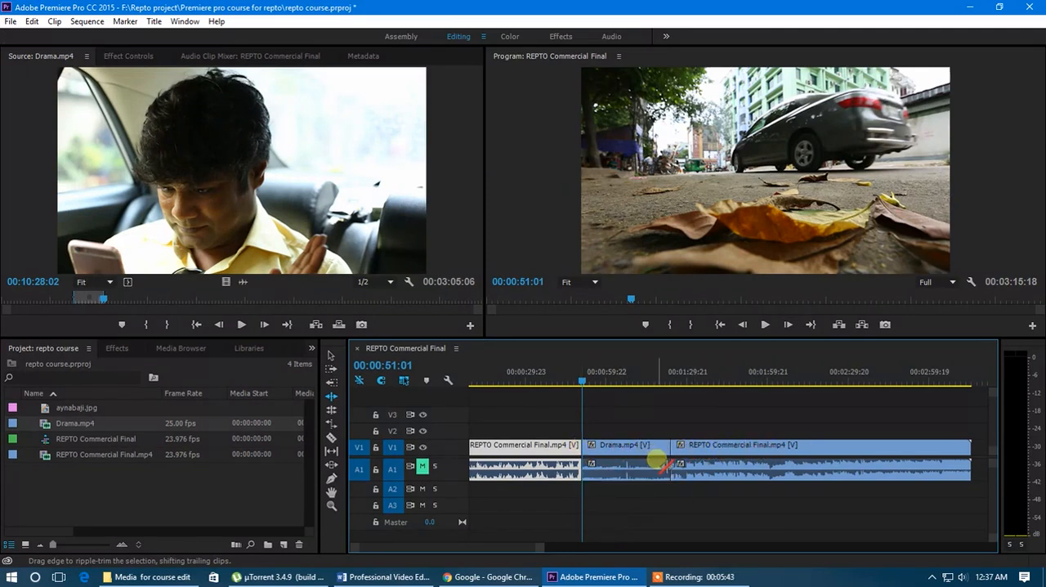
Review the join between the first commercial clip and Drama.mp4, scrubbing the playhead up to 00:01:01:00.
{"action": "left_click", "coordinate": [581, 393]}
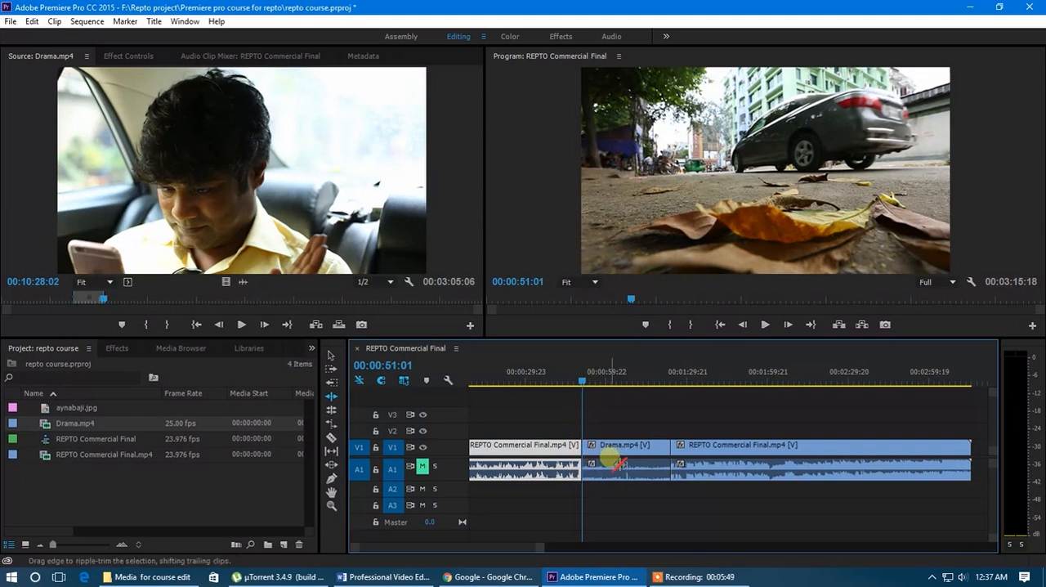
{"action": "left_click", "coordinate": [331, 397]}
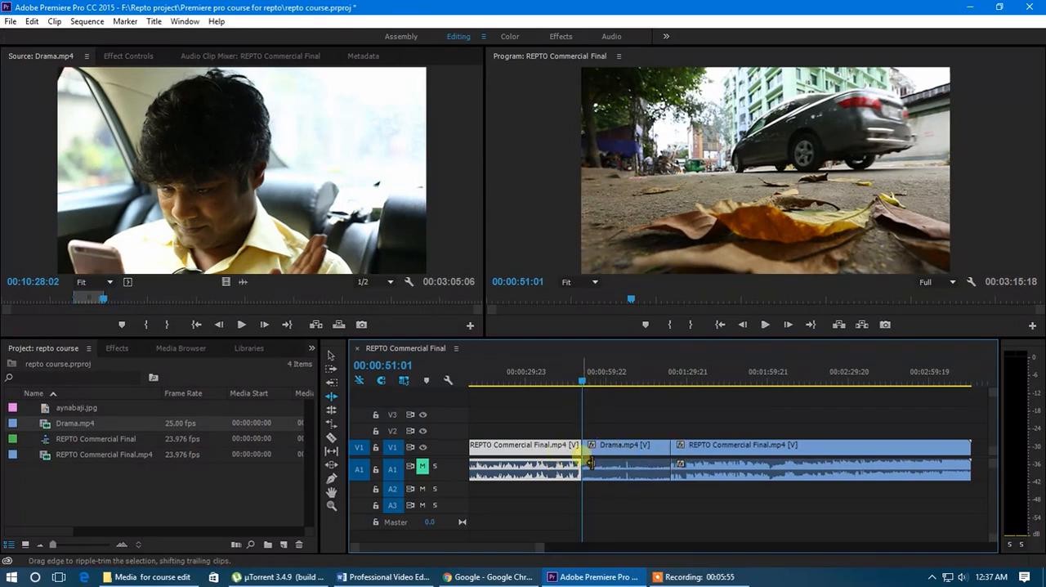
{"action": "left_click_drag", "start_coordinate": [579, 384], "coordinate": [609, 385]}
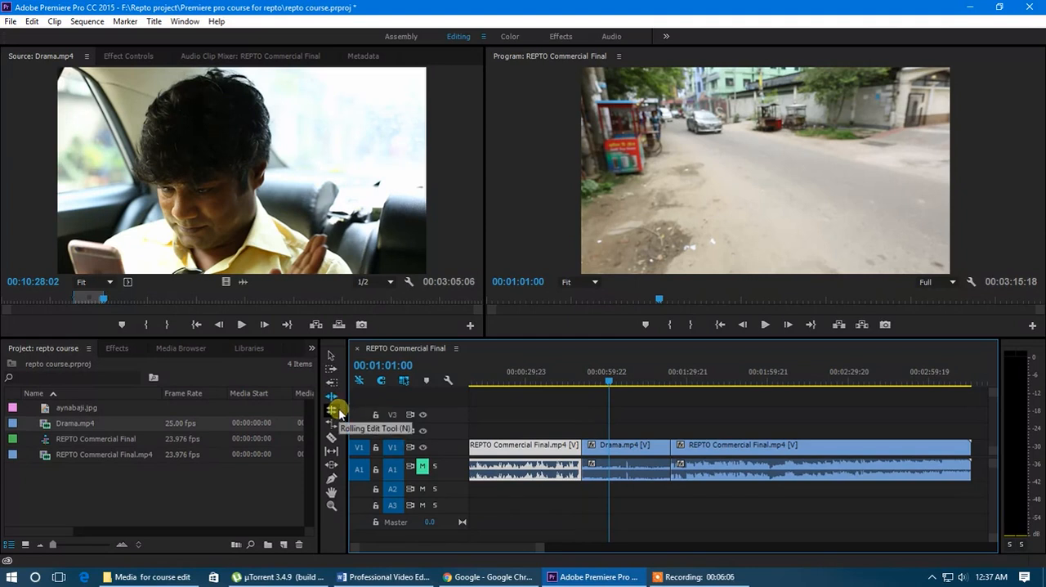
Roll the edit point between the first commercial clip and Drama.mp4 back by about 13 seconds with the Rolling Edit tool.
{"action": "left_click", "coordinate": [339, 412]}
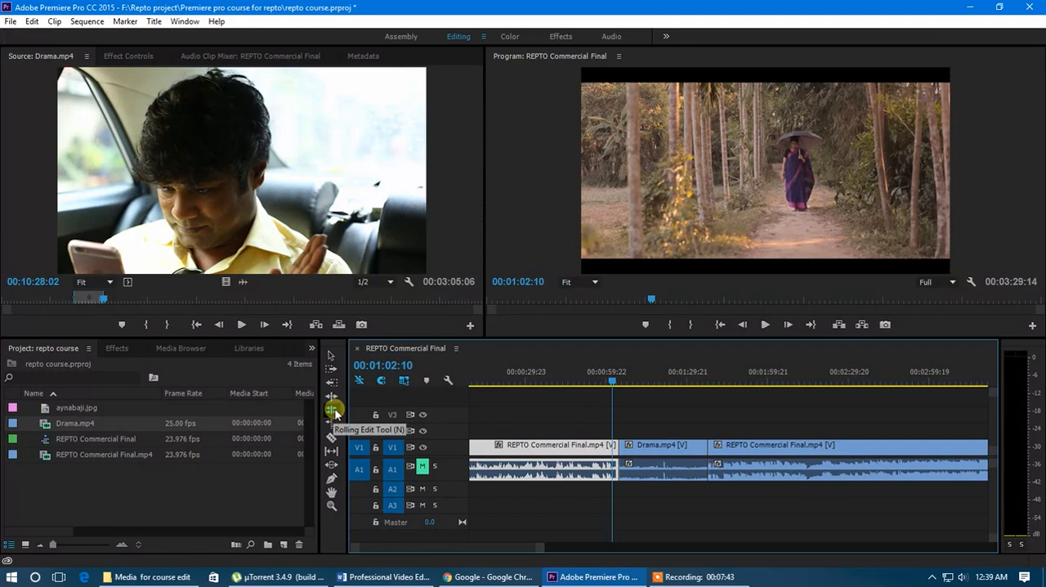
{"action": "mouse_move", "coordinate": [615, 386]}
{"action": "left_mouse_down"}
{"action": "mouse_move", "coordinate": [603, 386]}
{"action": "mouse_move", "coordinate": [623, 389]}
{"action": "mouse_move", "coordinate": [614, 389]}
{"action": "left_mouse_up"}
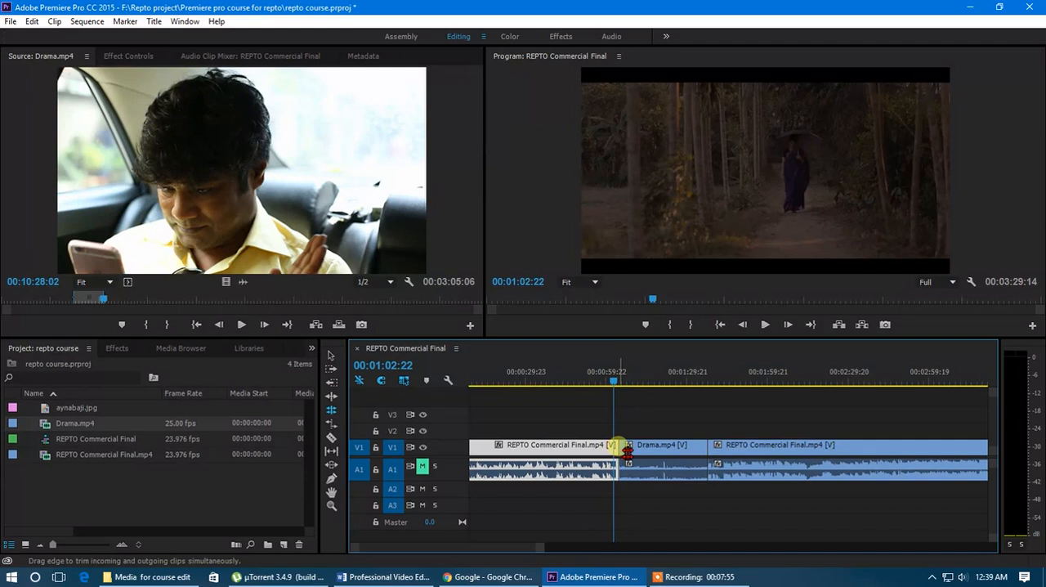
{"action": "left_click_drag", "start_coordinate": [628, 451], "coordinate": [601, 449]}
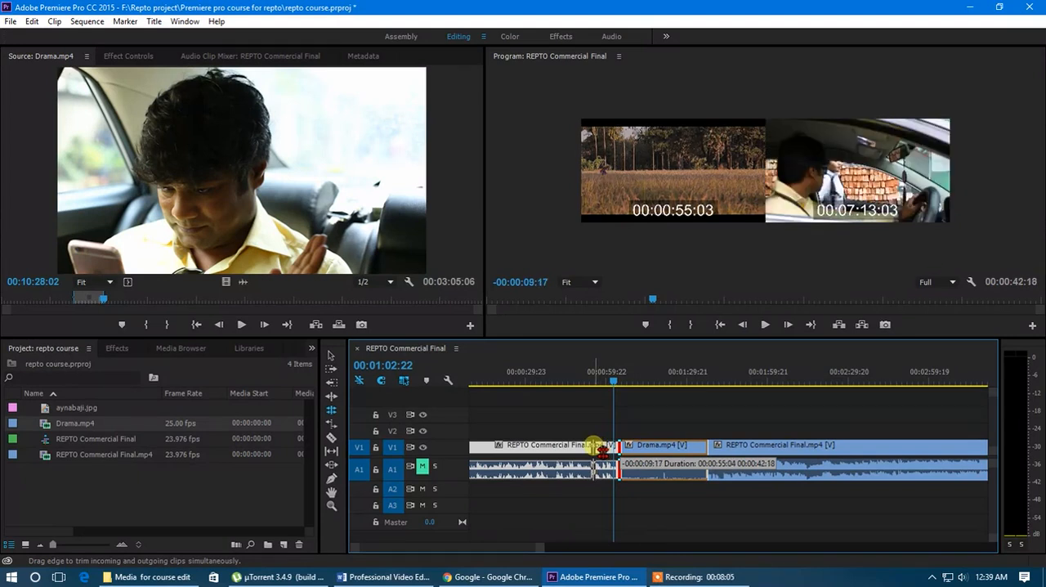
{"action": "left_click_drag", "start_coordinate": [601, 449], "coordinate": [589, 449]}
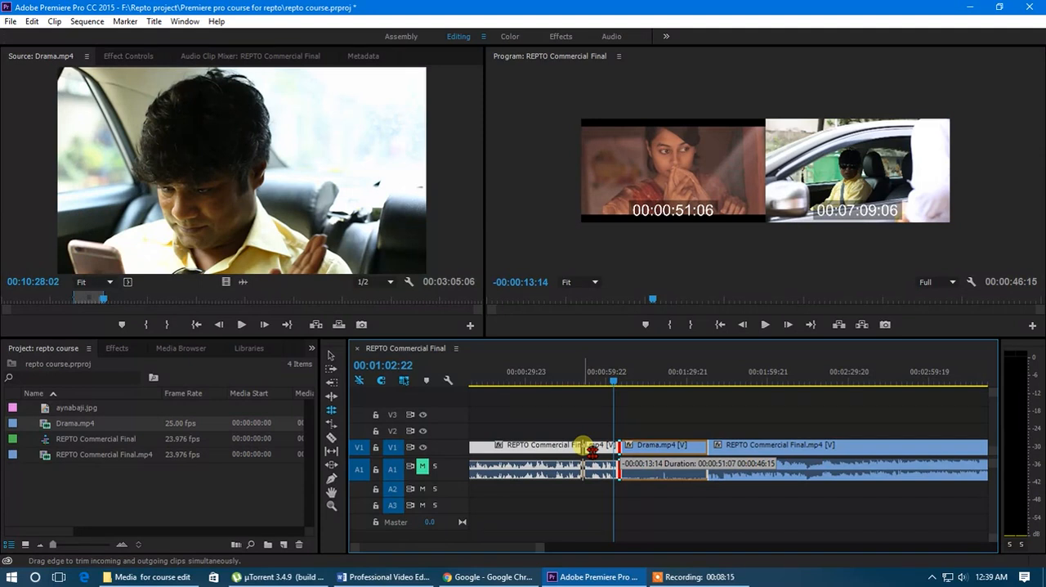
{"action": "left_click_drag", "start_coordinate": [588, 449], "coordinate": [588, 449]}
Check the footage around 00:00:48:09 and roll the edit point between the first commercial clip and Drama.mp4 forward, lengthening the commercial clip.
{"action": "left_click", "coordinate": [613, 384]}
{"action": "left_click_drag", "start_coordinate": [613, 384], "coordinate": [575, 390]}
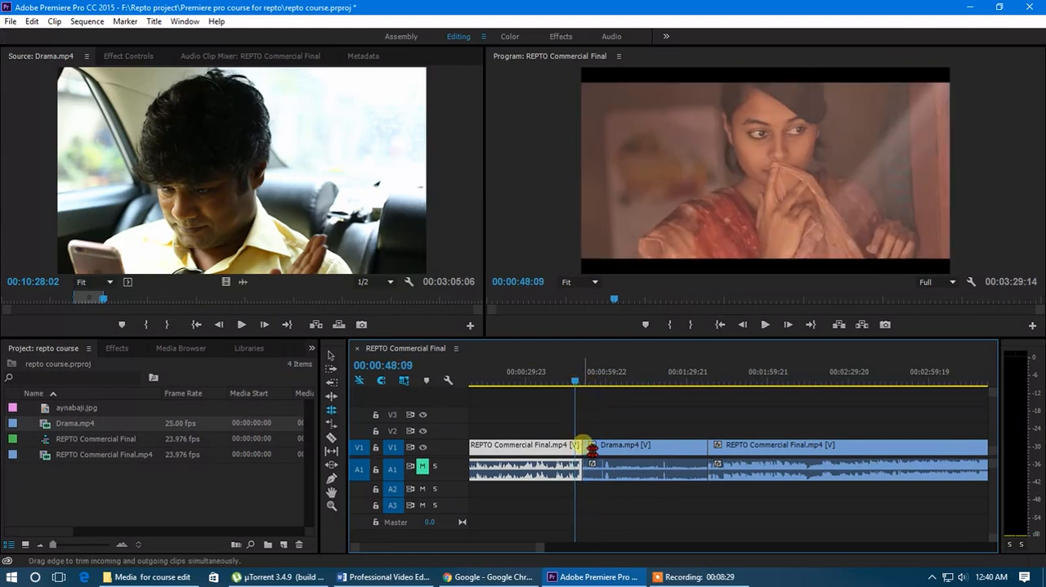
{"action": "left_click_drag", "start_coordinate": [594, 448], "coordinate": [624, 450]}
Review the beginning of the Drama.mp4 clip after the rolling edit, scrubbing the playhead up to 00:01:11:16.
{"action": "left_click_drag", "start_coordinate": [579, 376], "coordinate": [634, 409]}
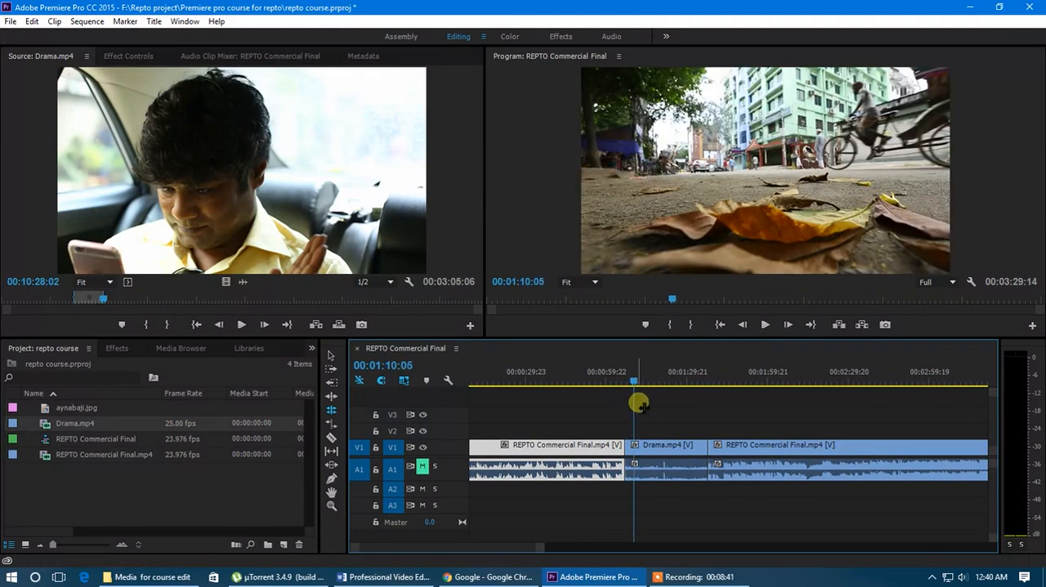
{"action": "left_click", "coordinate": [331, 407]}
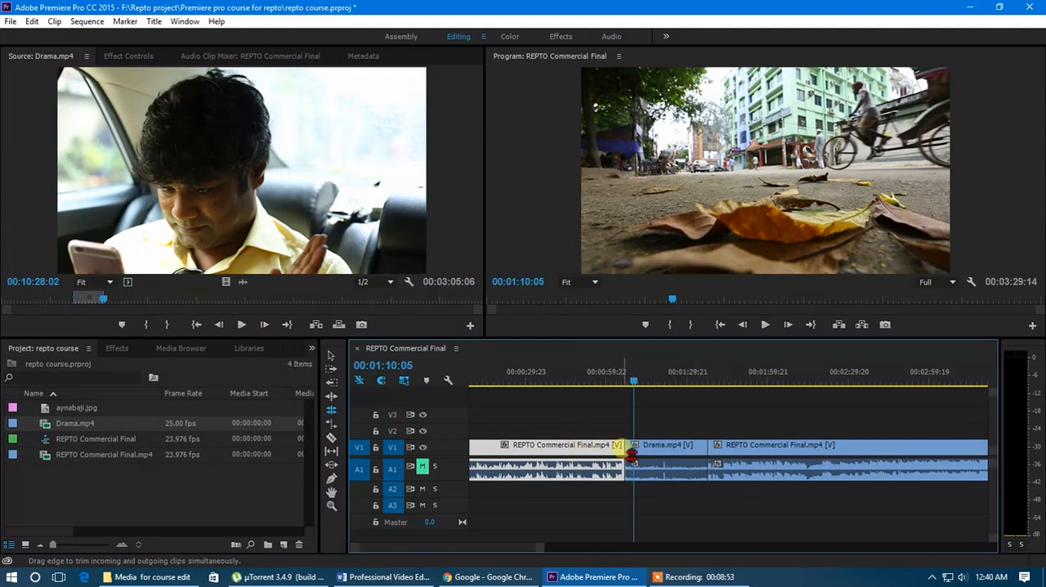
{"action": "left_click", "coordinate": [627, 384]}
{"action": "left_click_drag", "start_coordinate": [627, 386], "coordinate": [637, 383]}
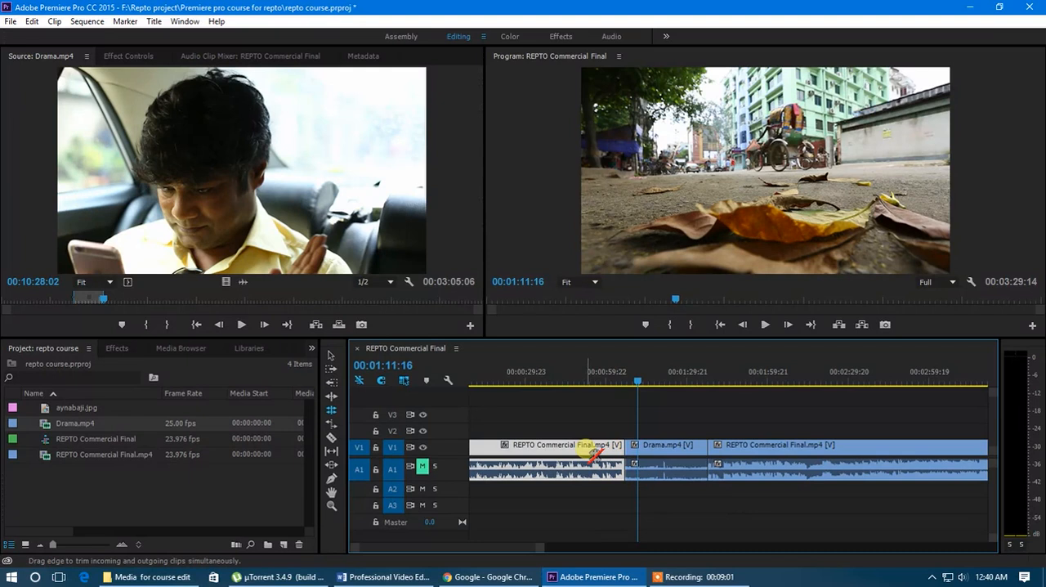
{"action": "left_click", "coordinate": [636, 455]}
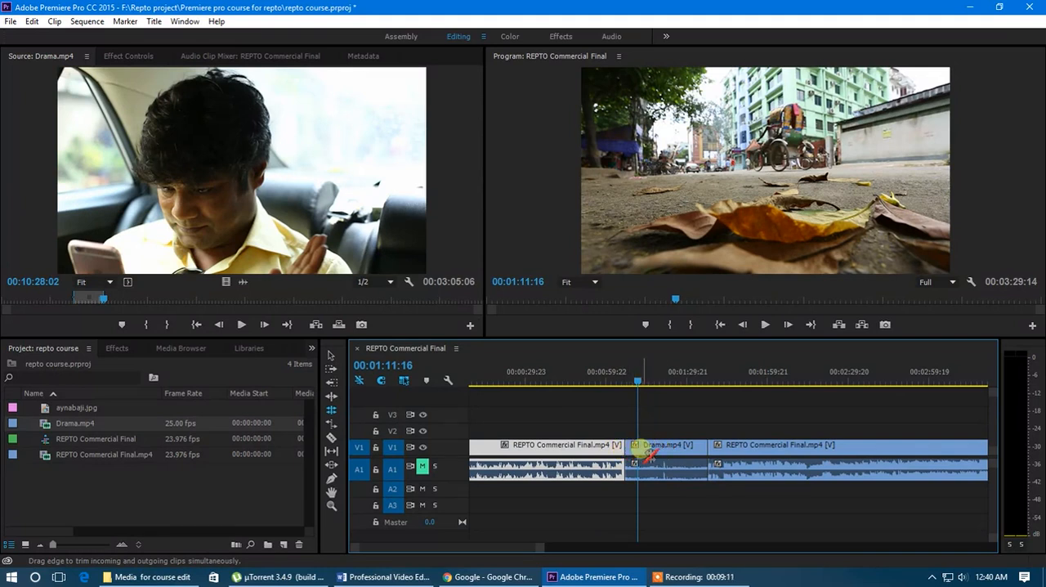